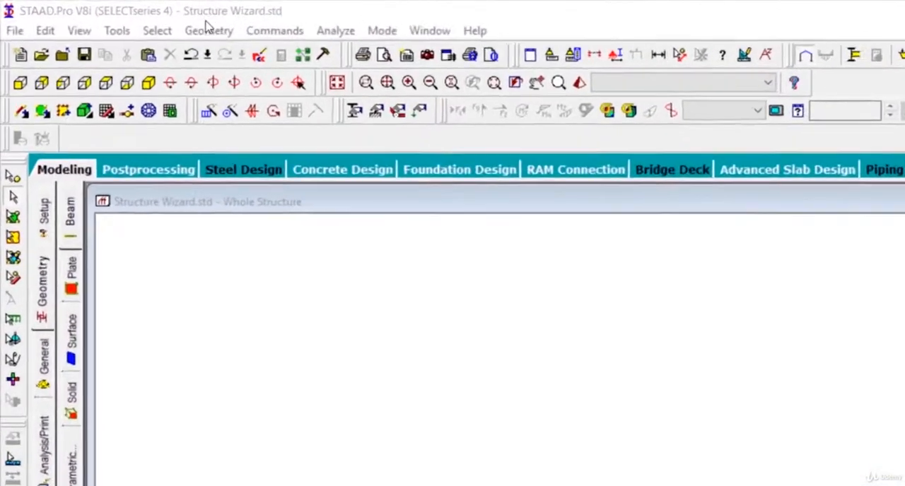
- Generate a Bay Frame prototype in the Structure Wizard with length 12 m, height 15 m, width 12 m and 4, 5 and 4 bays
click(207, 30)
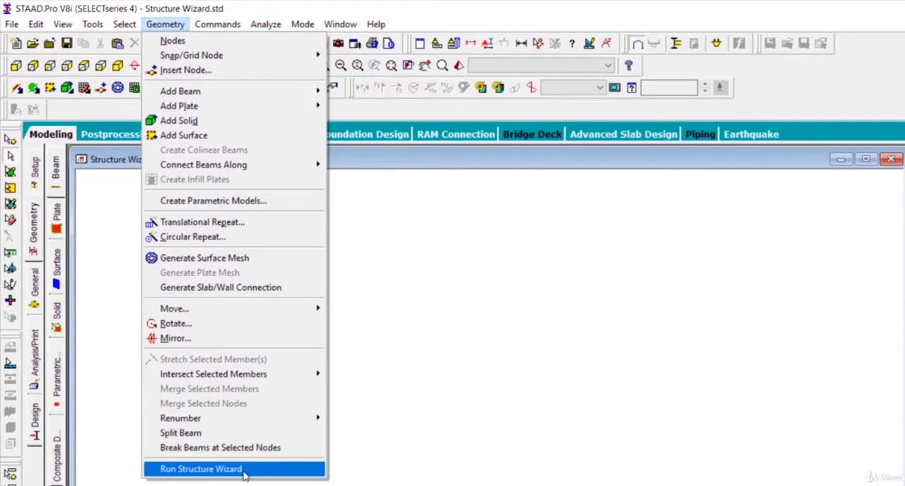
click(243, 474)
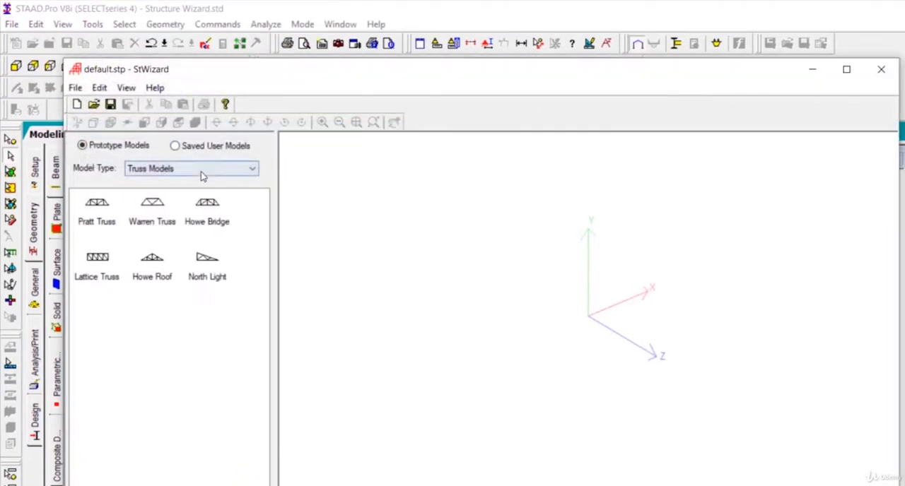
click(198, 169)
click(202, 188)
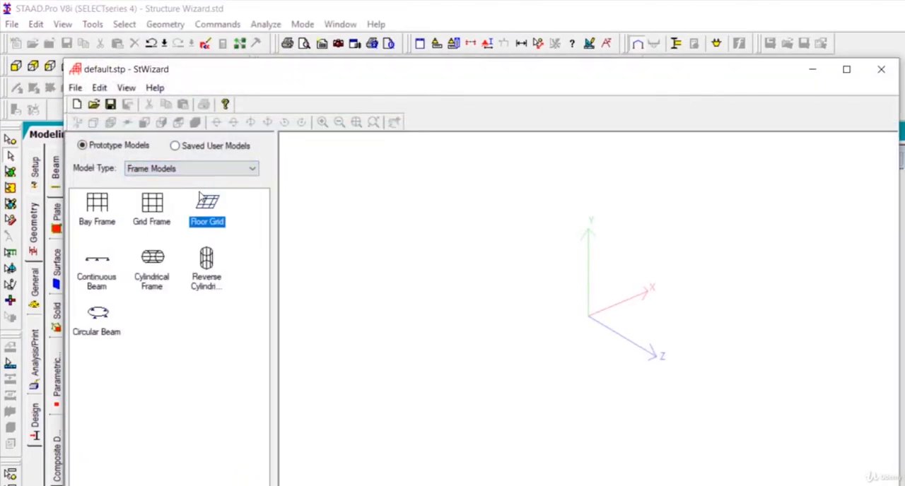
click(98, 203)
double_click(99, 205)
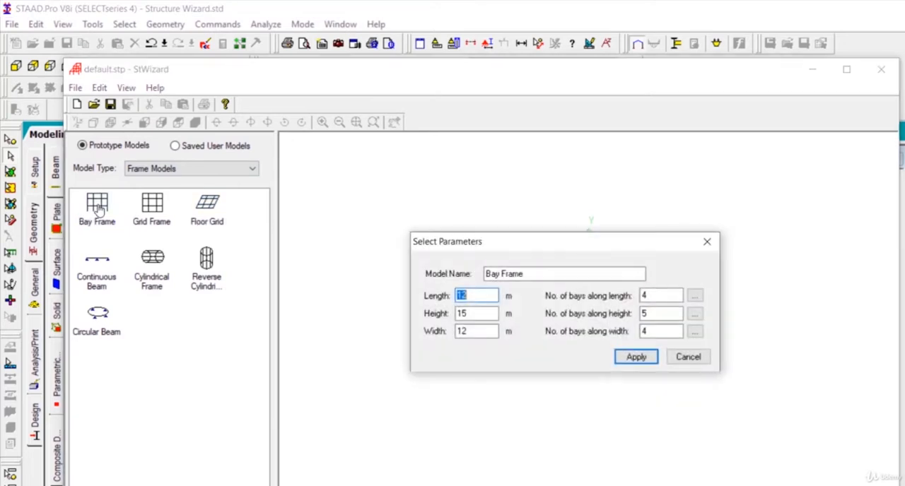
click(640, 358)
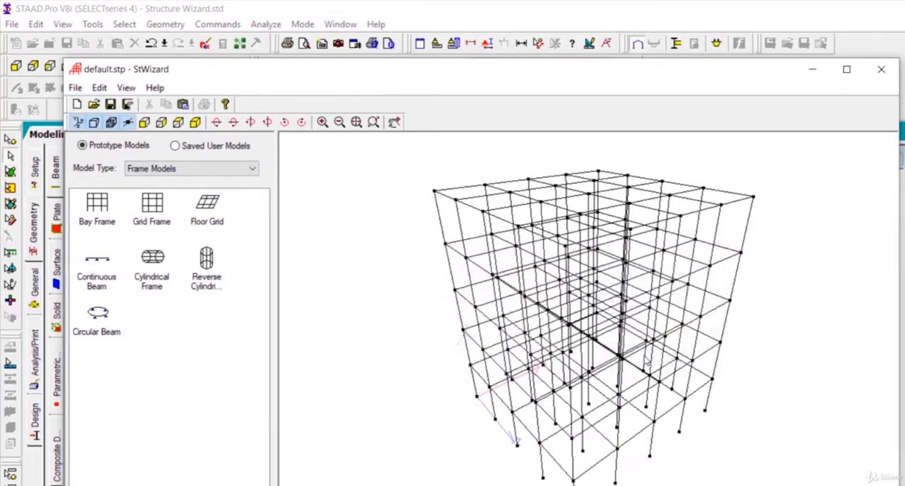
- Transfer the bay frame prototype into the STAAD.Pro model at X, Y and Z offsets of 0 m
click(880, 69)
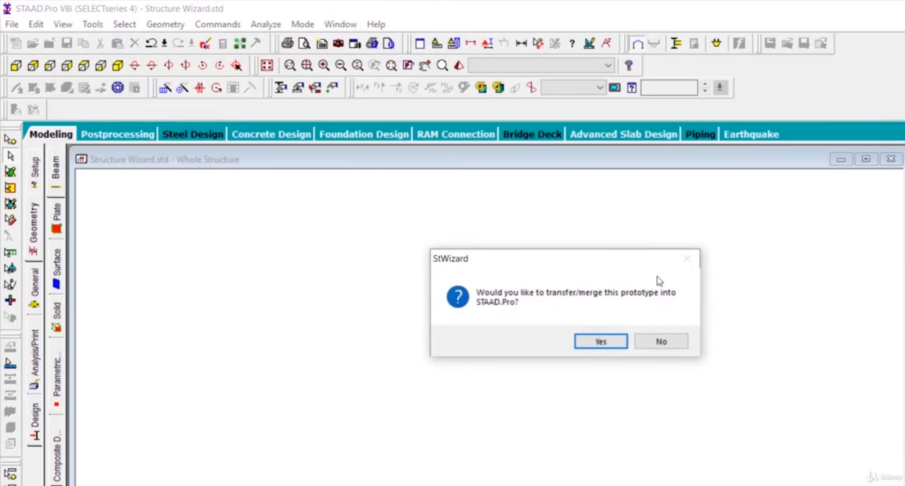
click(600, 342)
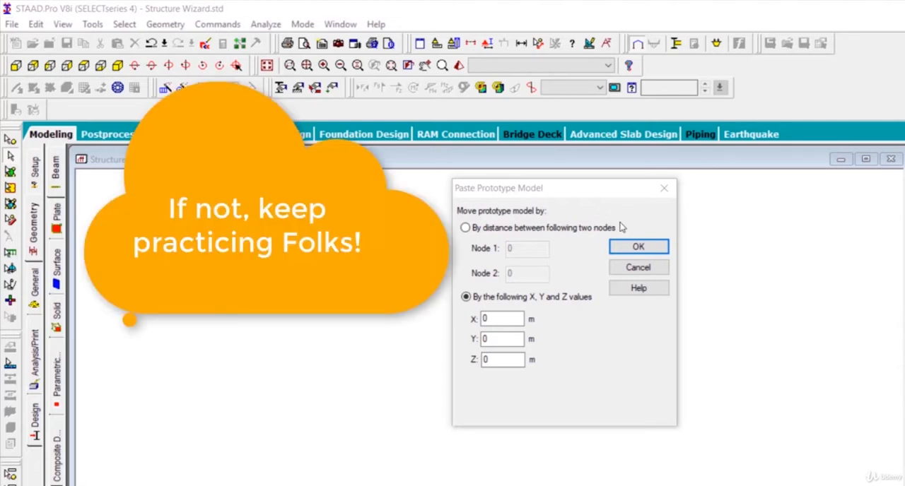
click(638, 248)
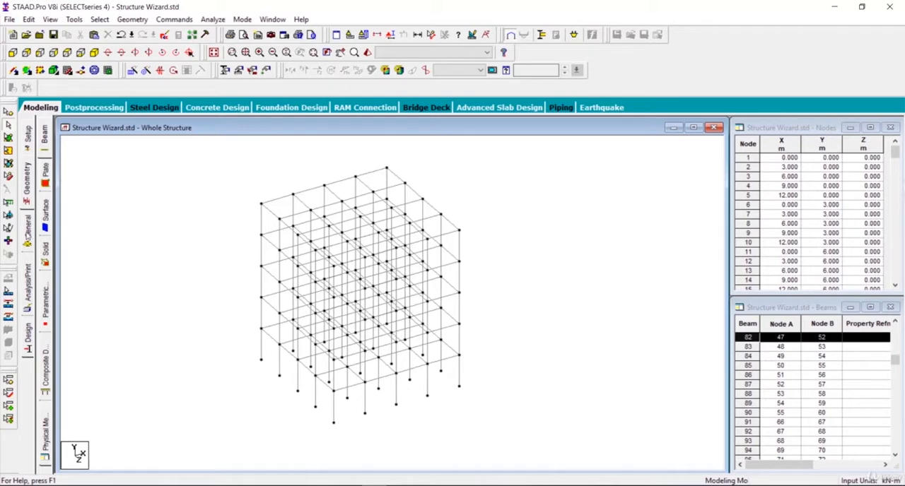
- Define a circular concrete section with a YD of 0.5 m and add it to the section properties
click(27, 233)
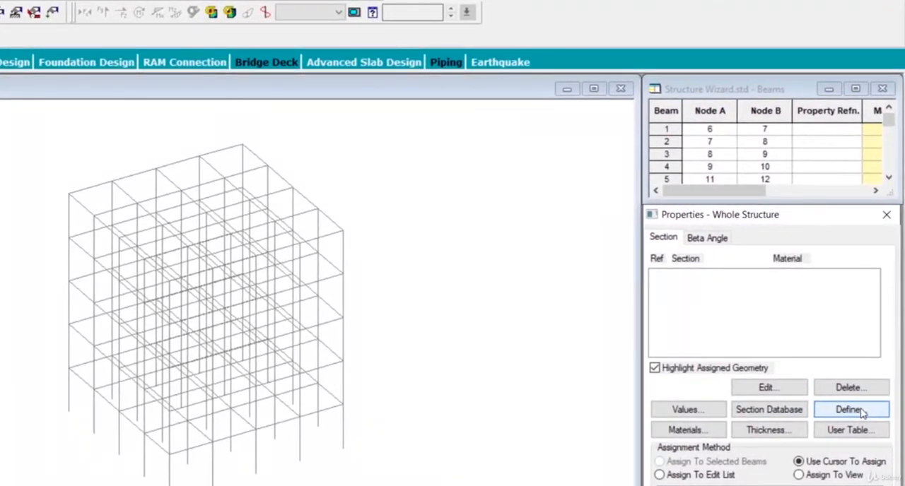
click(850, 410)
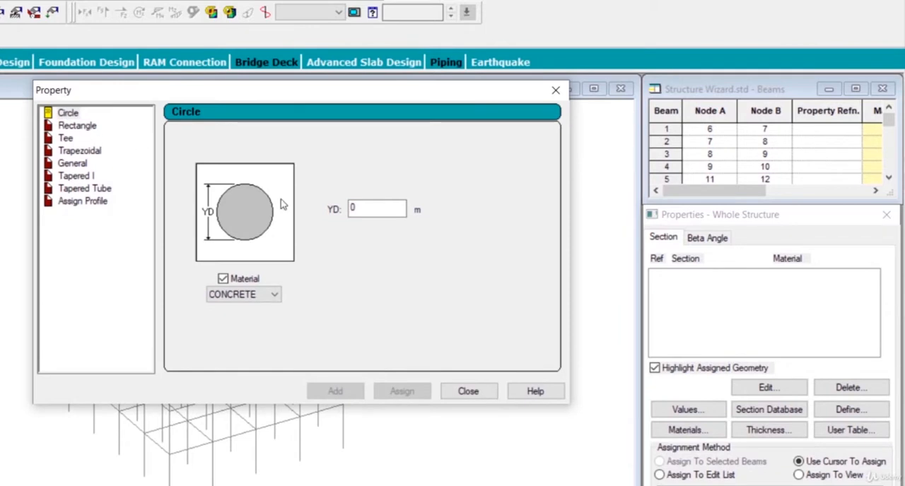
drag(375, 212, 328, 211)
text(0.5)
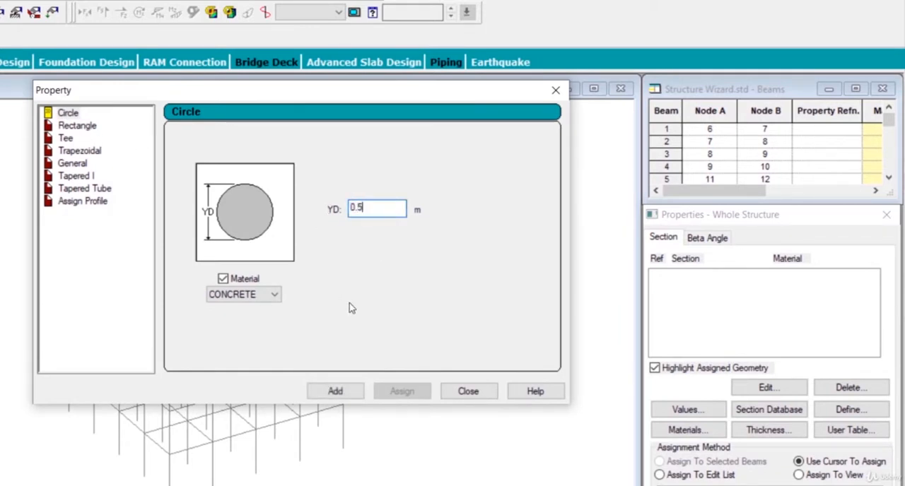
click(335, 391)
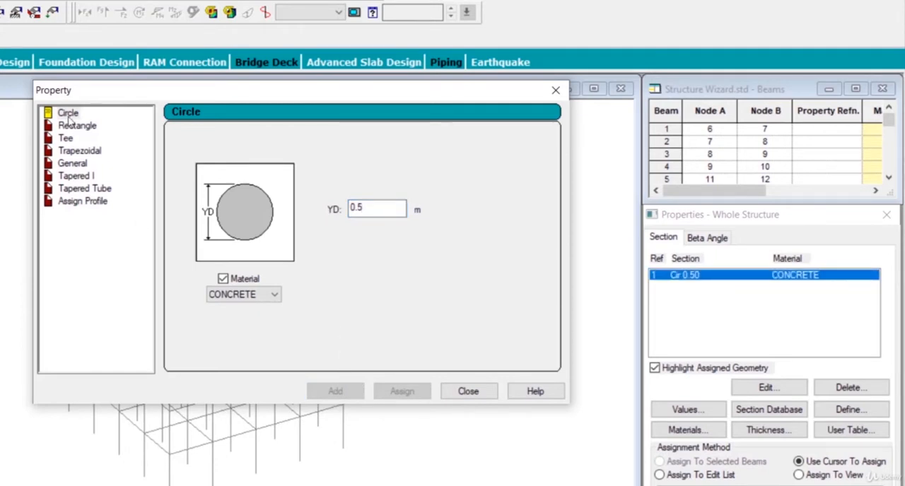
- Add a rectangular concrete section with YD 0.35 m and ZD 0.23 m, and finish defining sections
click(77, 125)
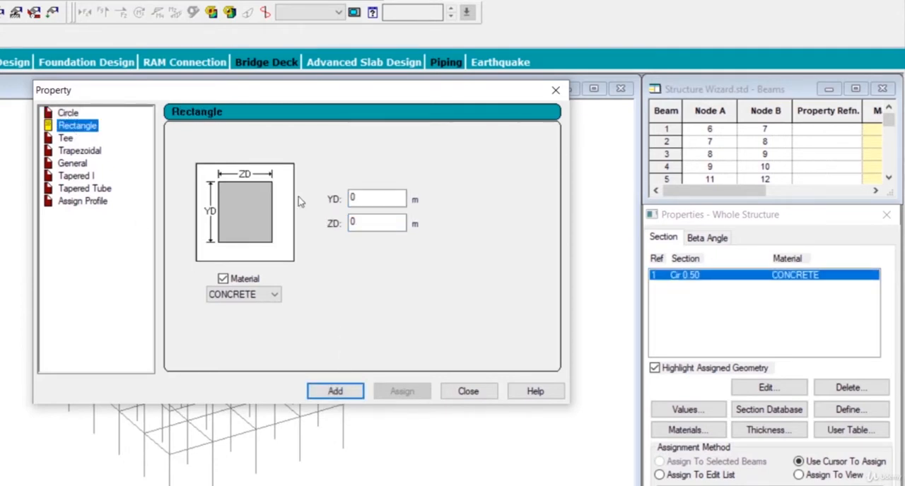
double_click(368, 199)
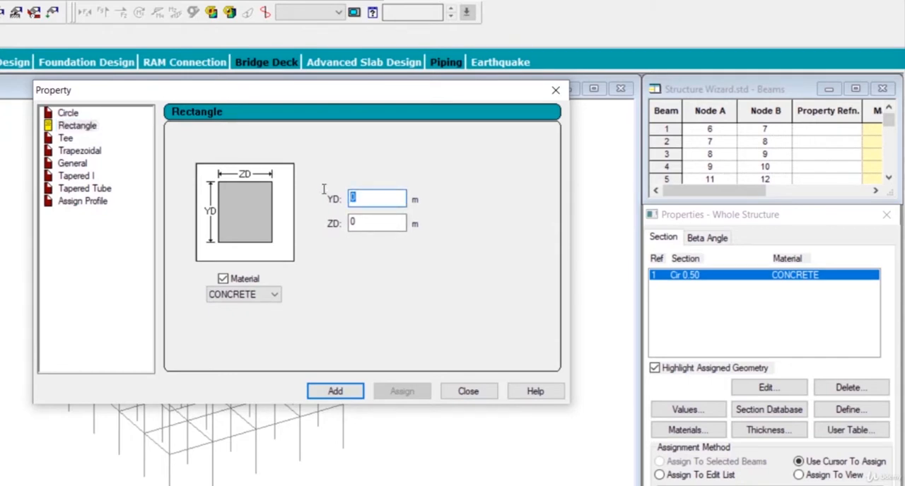
text(0.35)
key(Tab)
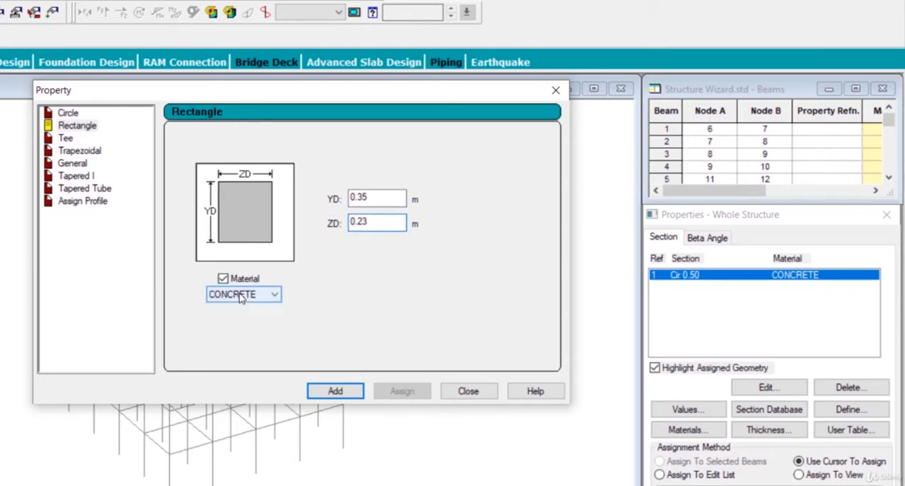
click(335, 391)
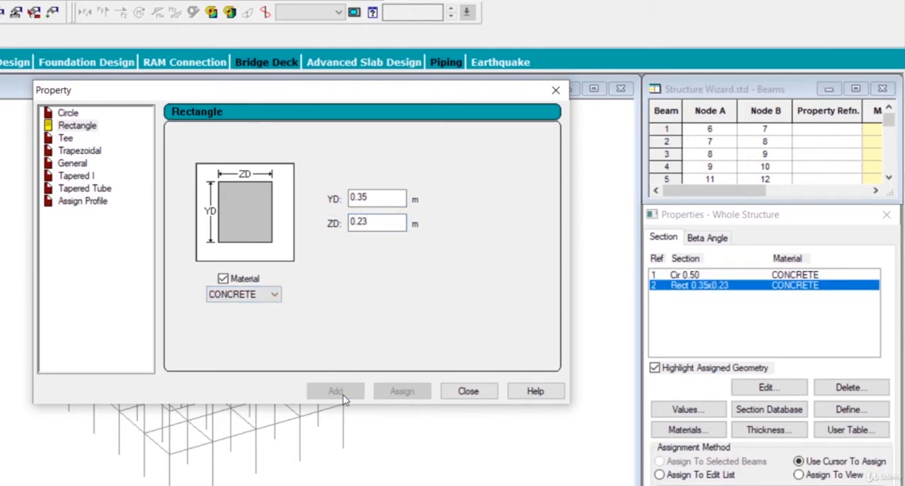
click(477, 392)
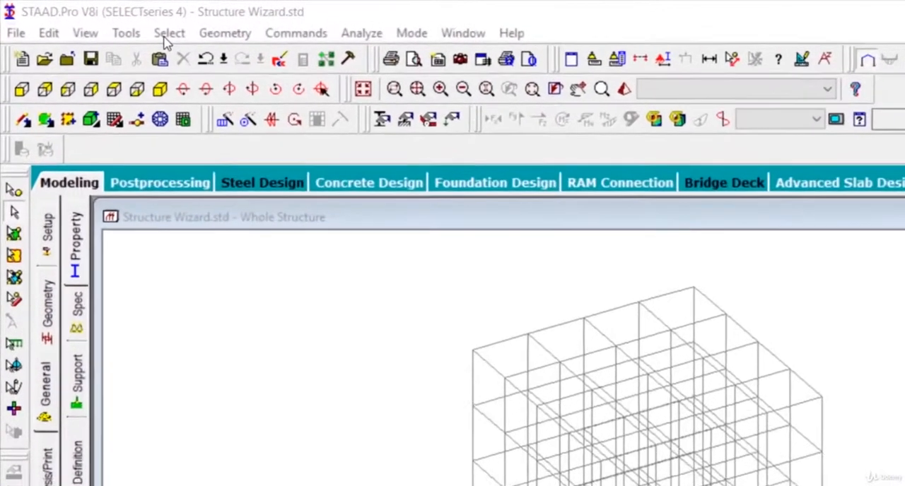
- Select all beams parallel to X and Z and assign the Rect 0.35x0.23 concrete section to them
click(99, 19)
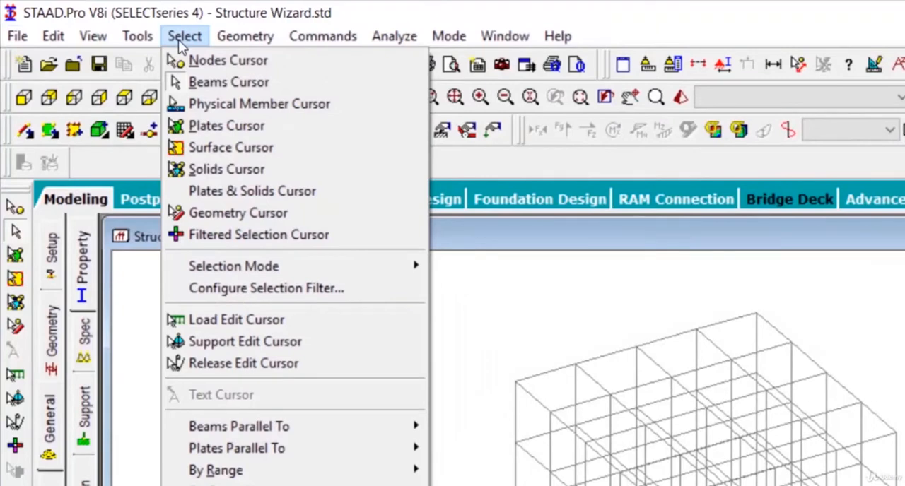
mouse_move(301, 428)
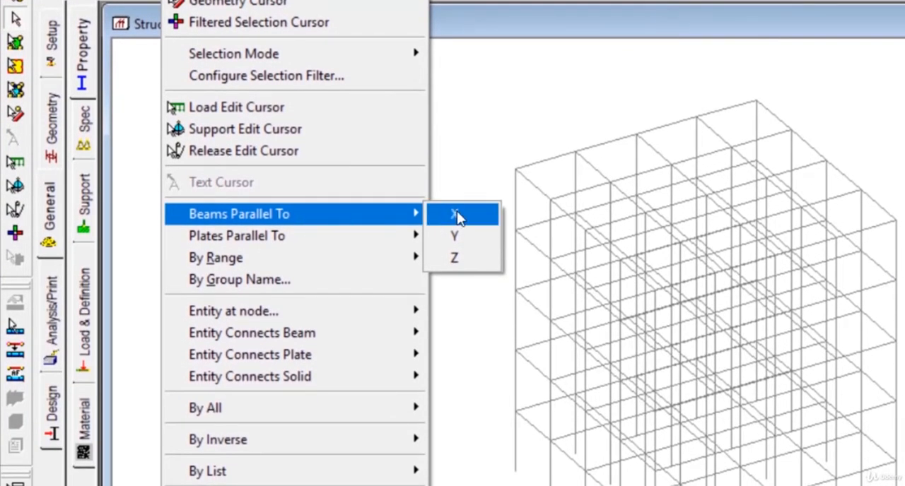
click(458, 216)
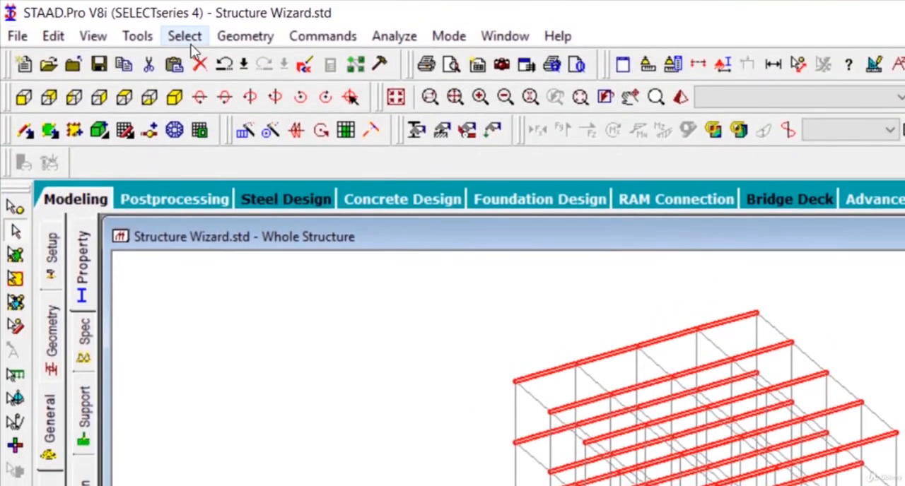
click(187, 39)
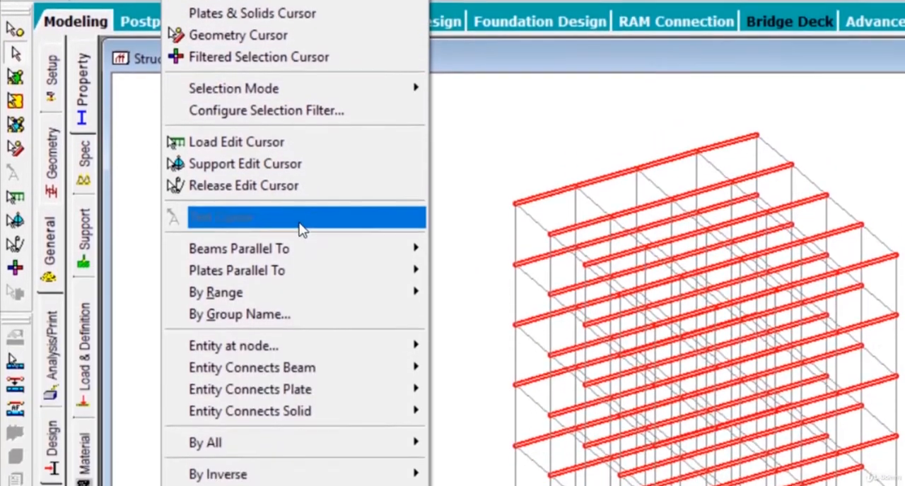
mouse_move(313, 426)
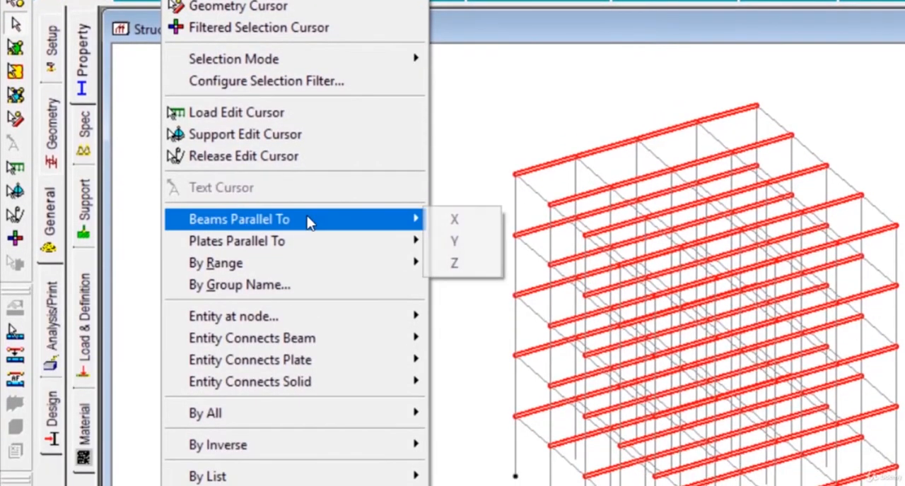
click(472, 274)
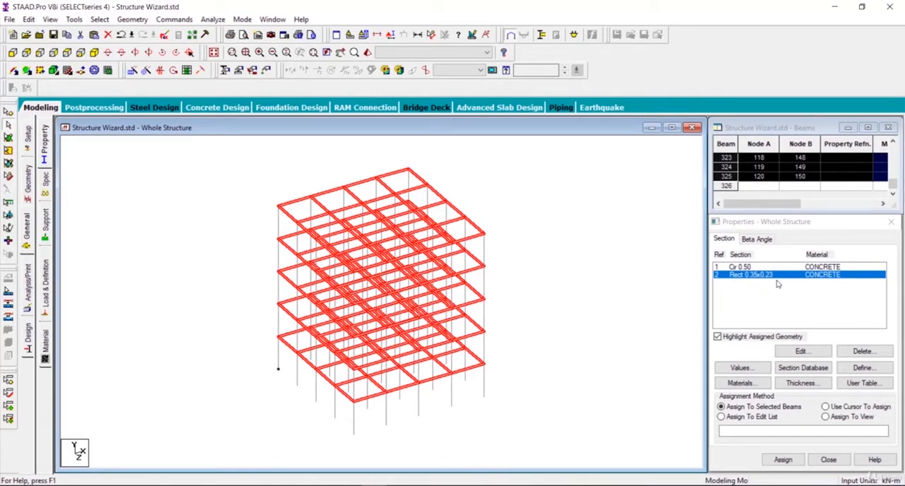
click(803, 355)
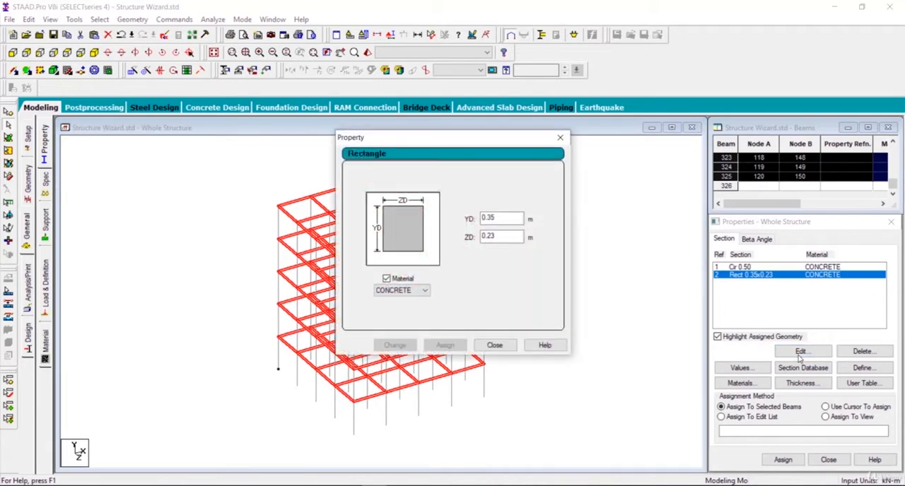
click(487, 346)
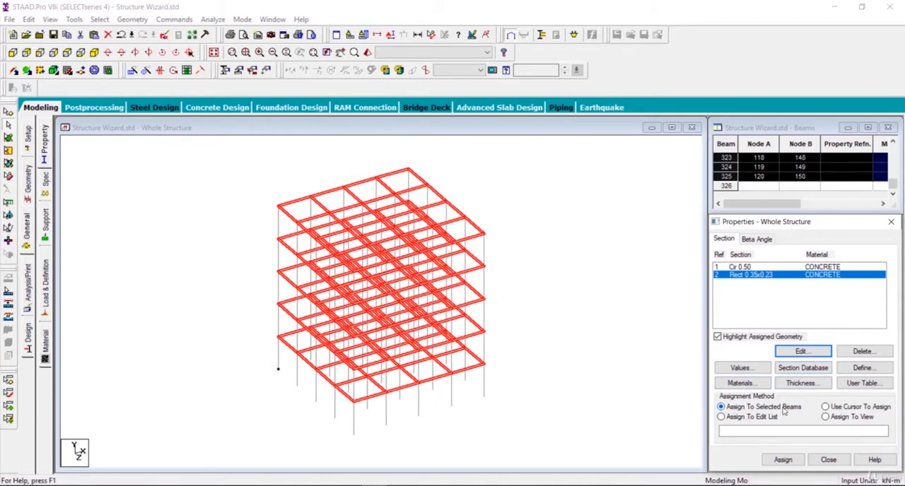
click(787, 462)
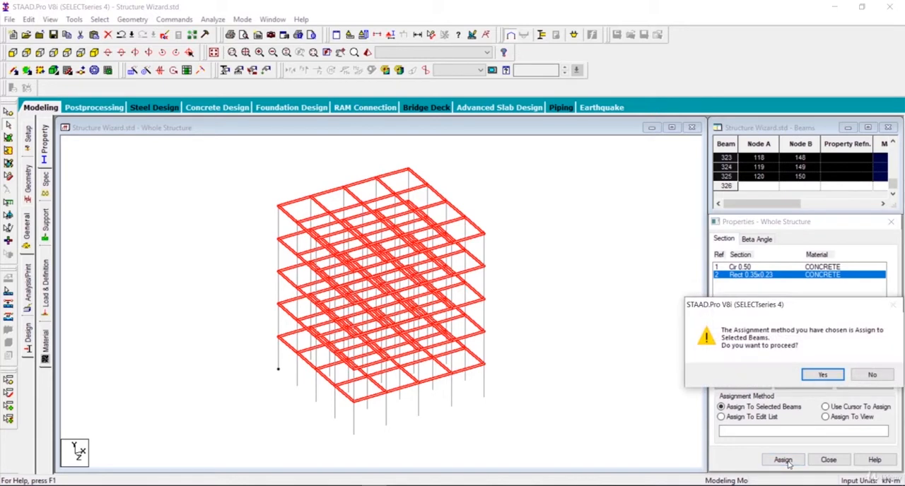
click(819, 374)
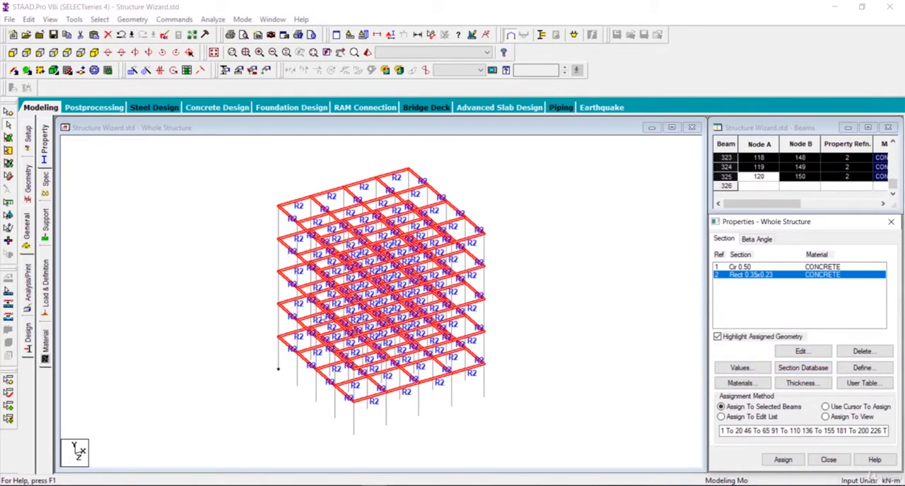
- Assign the Cir 0.50 concrete section to all members parallel to Y and clear the selection
click(741, 268)
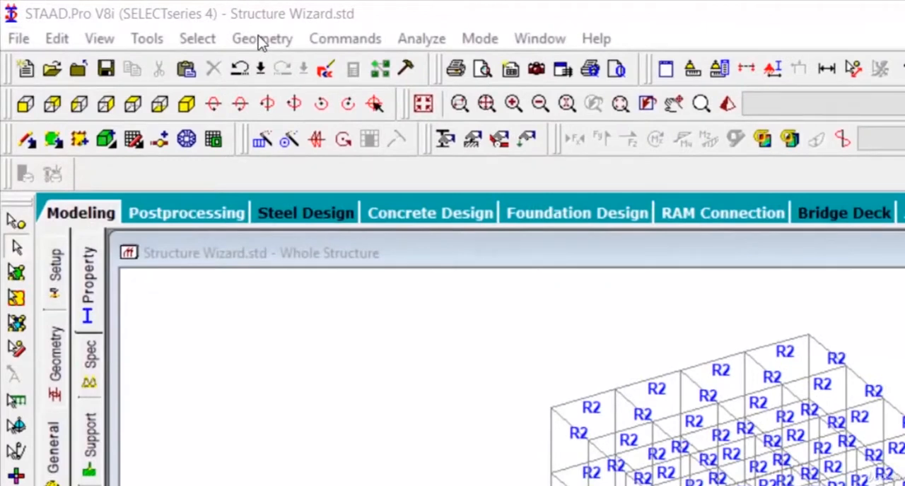
click(133, 20)
click(261, 40)
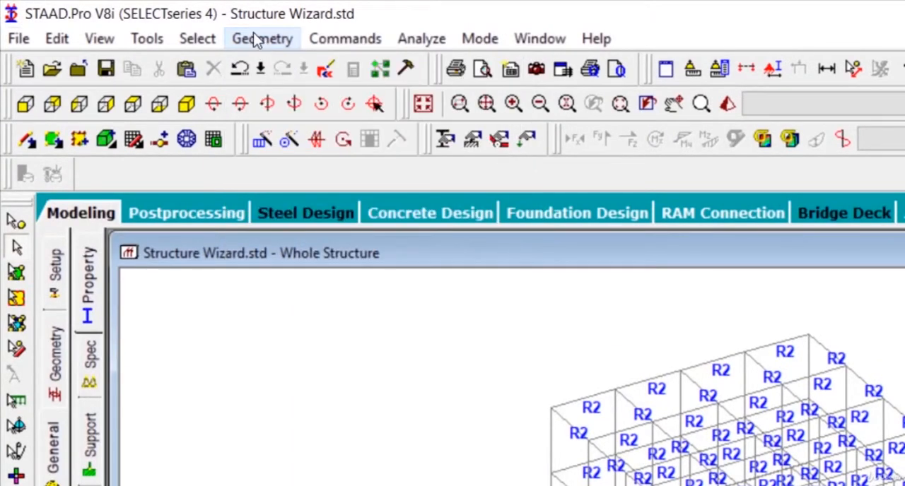
click(195, 39)
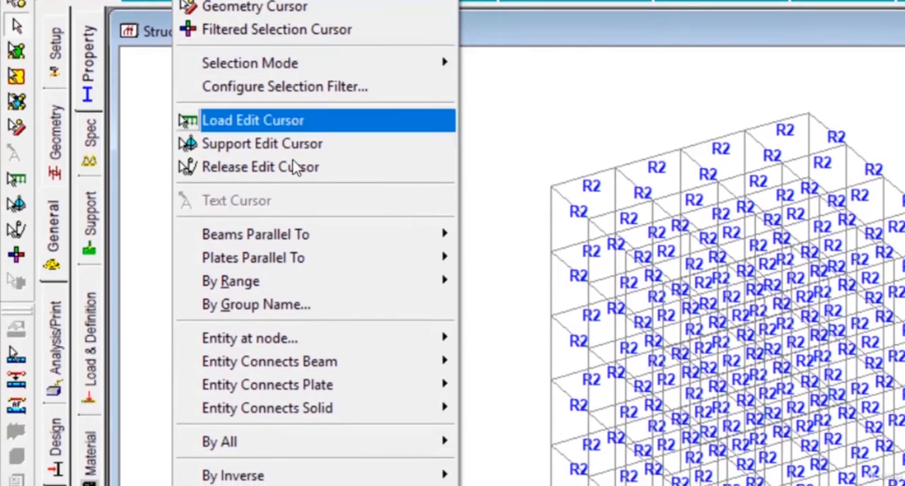
mouse_move(302, 477)
mouse_move(310, 240)
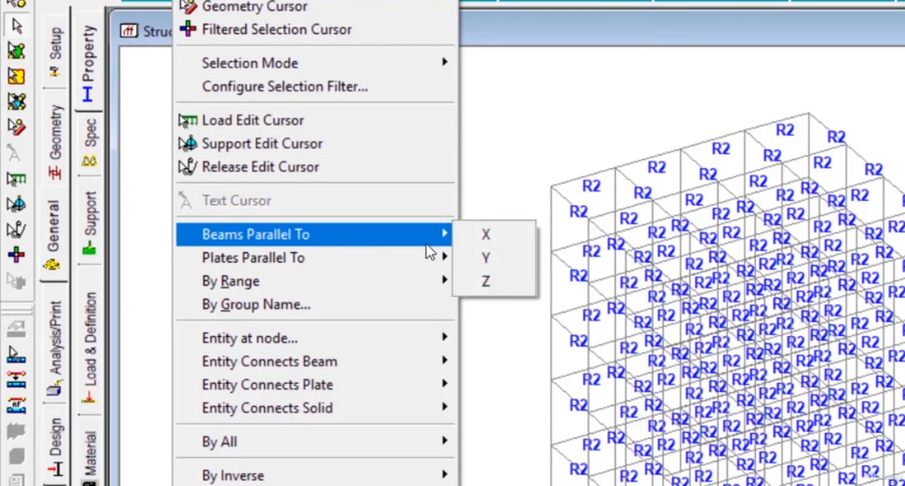
click(486, 261)
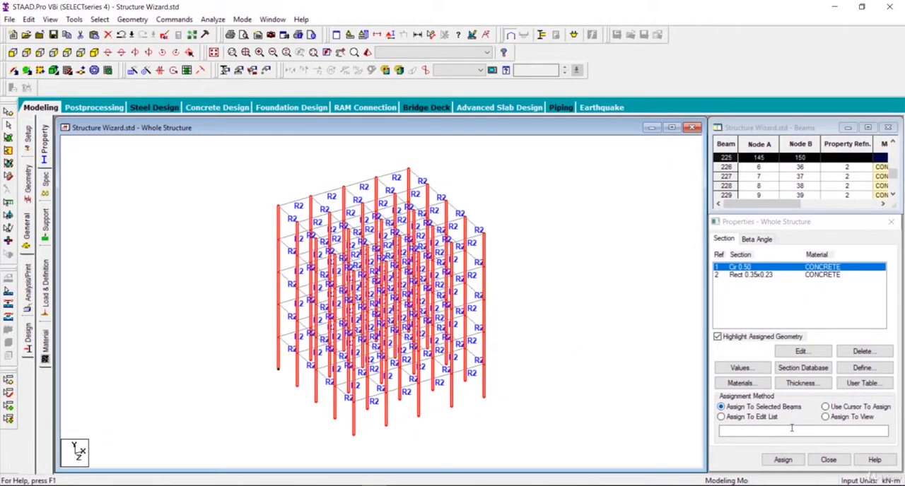
click(783, 460)
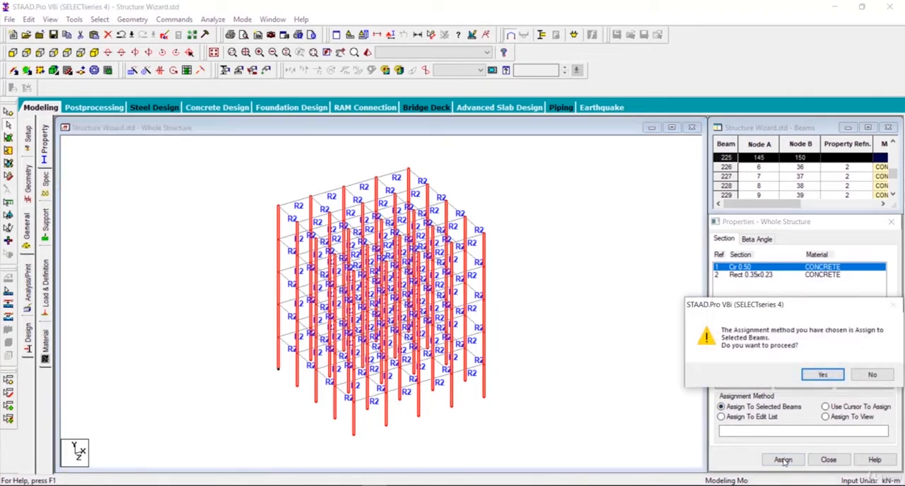
click(820, 376)
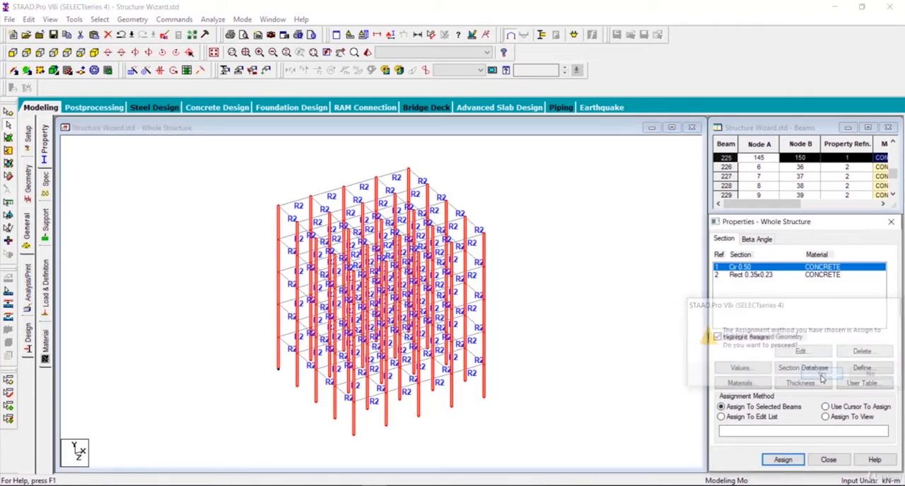
click(586, 327)
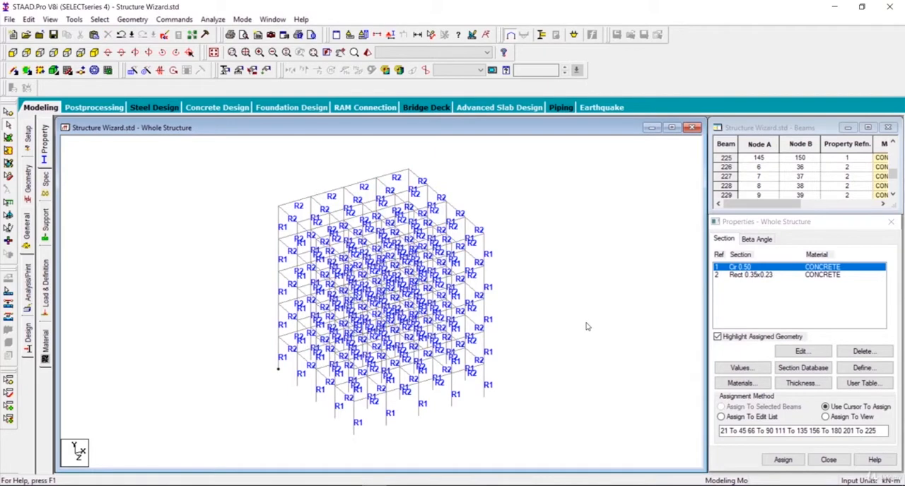
scroll(586, 327, down, 1)
middle_drag(593, 330, 596, 319)
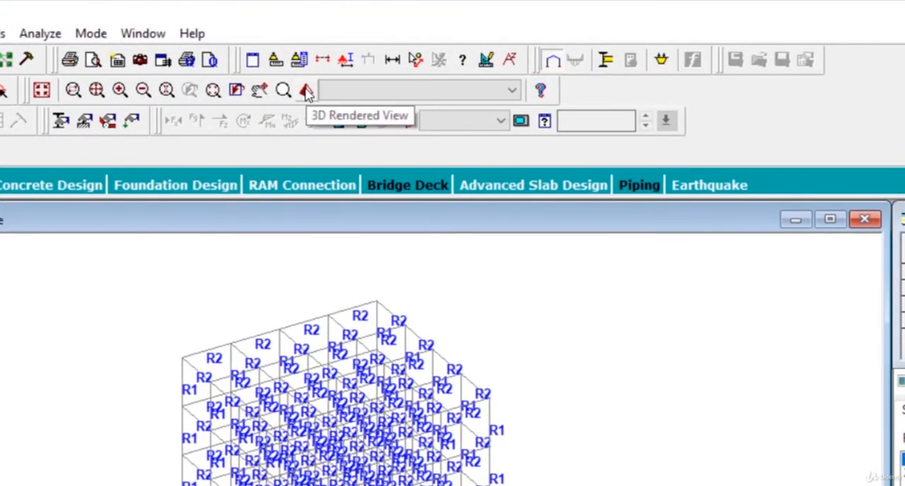
- Inspect the whole frame with its assigned sections in a 3D rendered view from several angles, and close the view
click(305, 92)
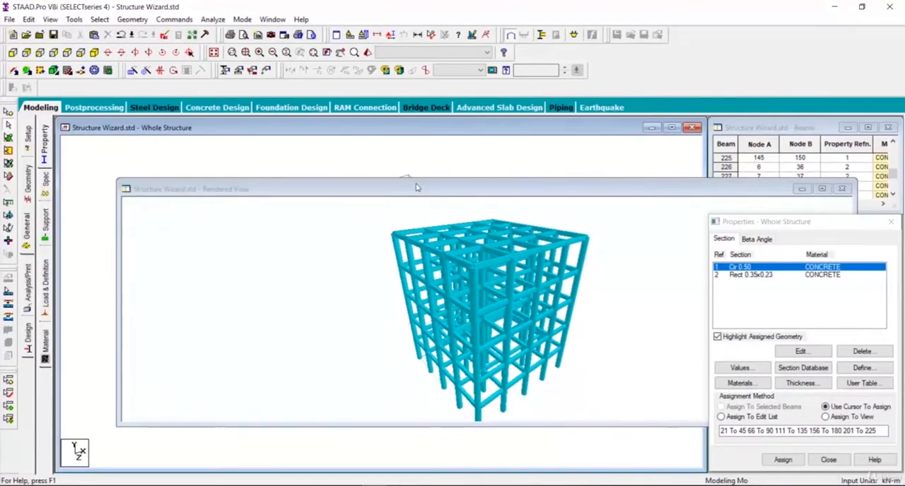
drag(417, 188, 310, 120)
scroll(319, 241, up, 5)
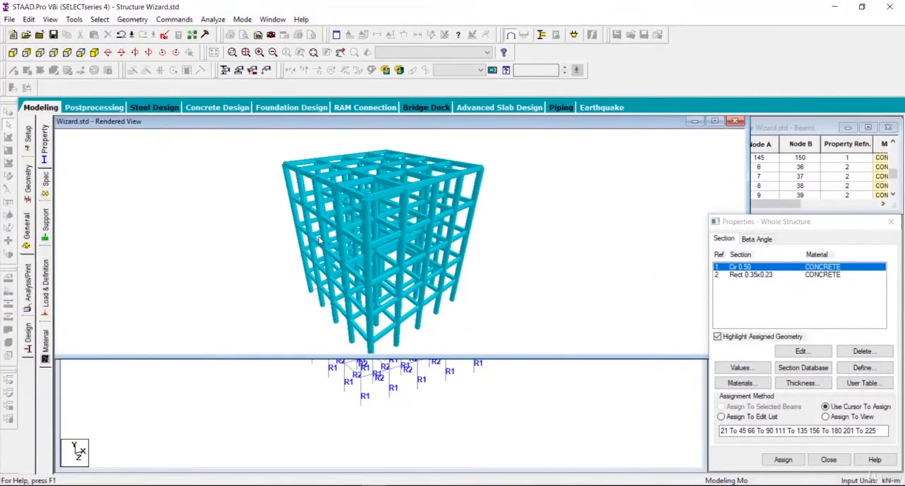
scroll(320, 241, up, 1)
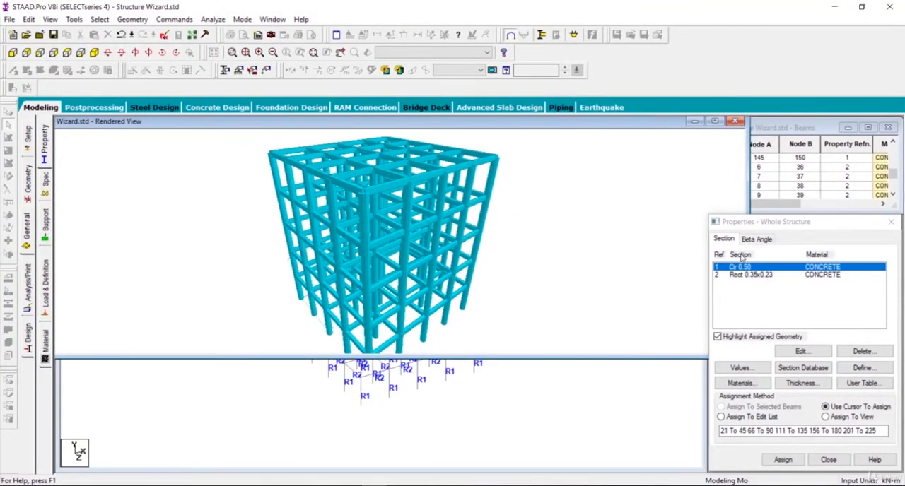
drag(653, 273, 284, 320)
drag(332, 297, 620, 292)
drag(214, 198, 487, 293)
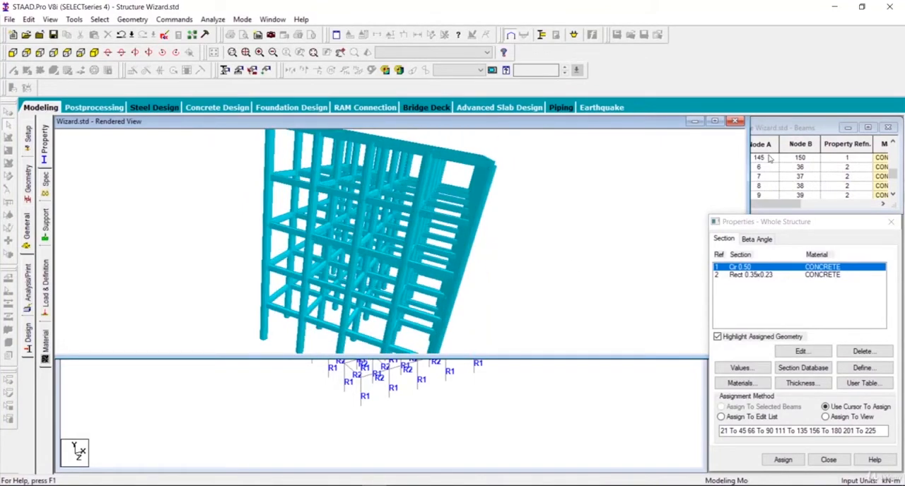
click(735, 121)
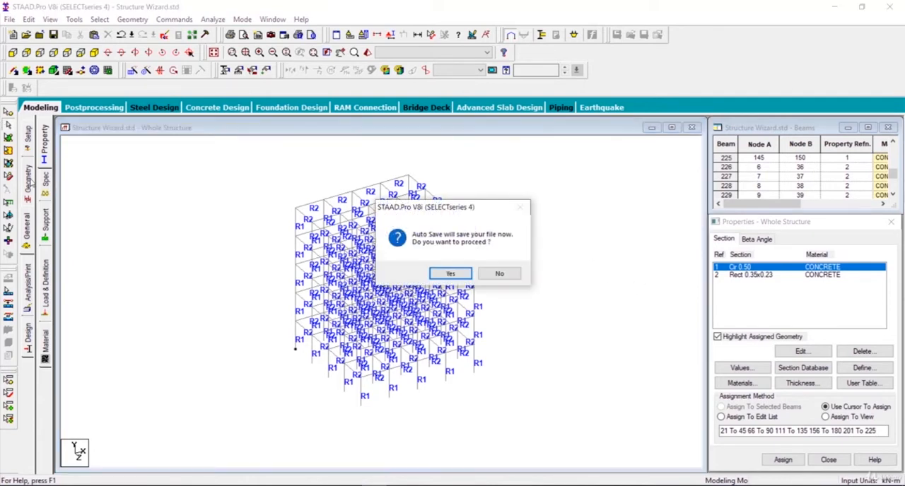
- Accept the auto save, save the modified structure, and switch to the geometry modelling page
click(452, 276)
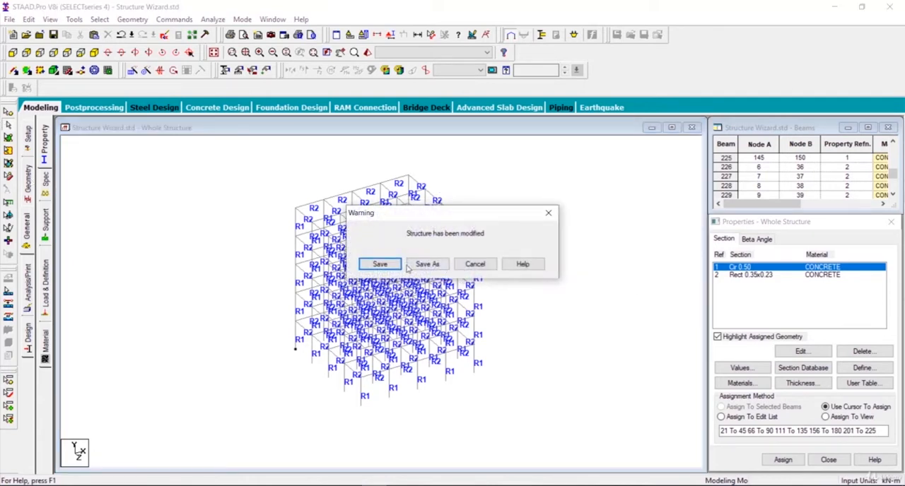
click(379, 267)
click(28, 183)
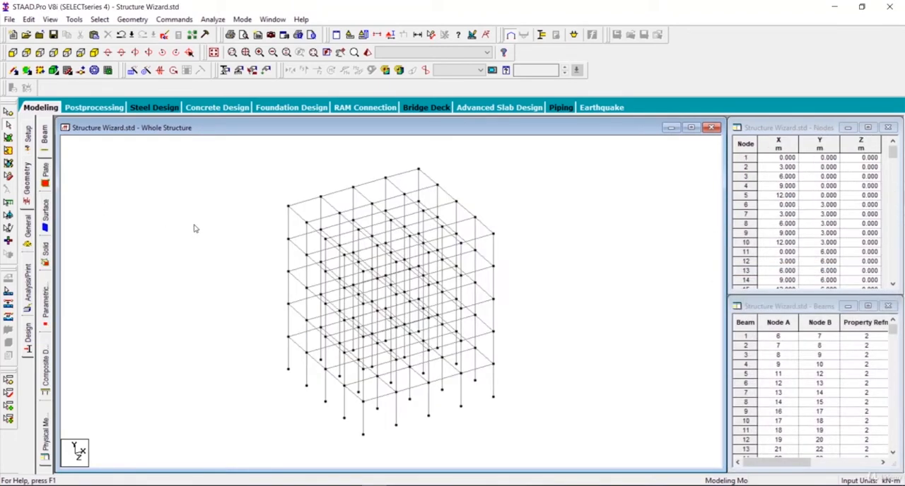
- Delete beam 58 between nodes 51 and 52 and confirm the deletion
scroll(253, 229, up, 3)
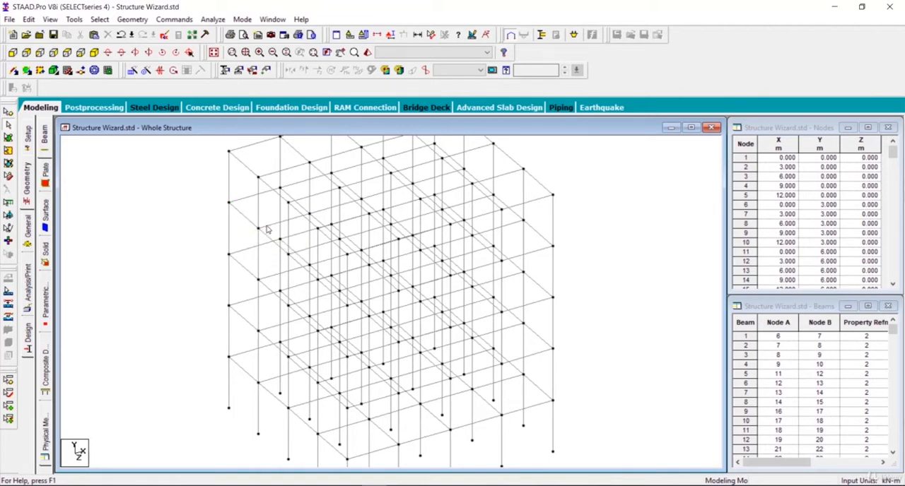
click(267, 229)
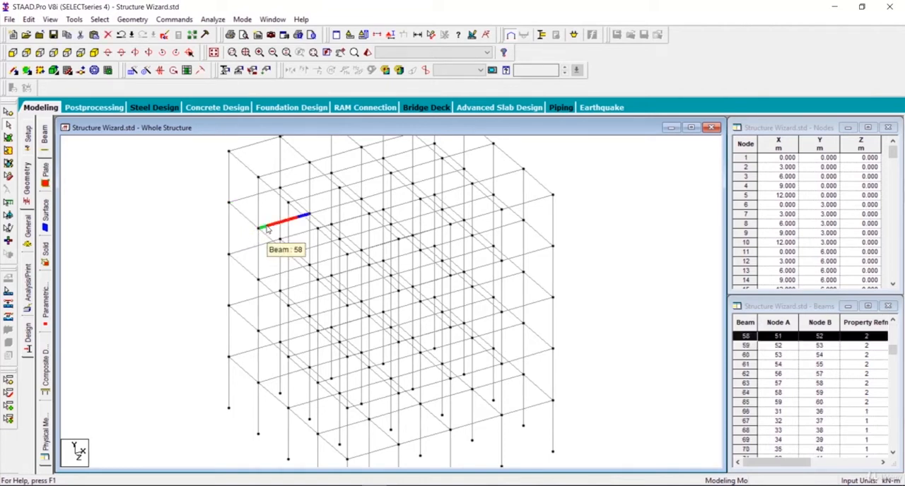
key(Delete)
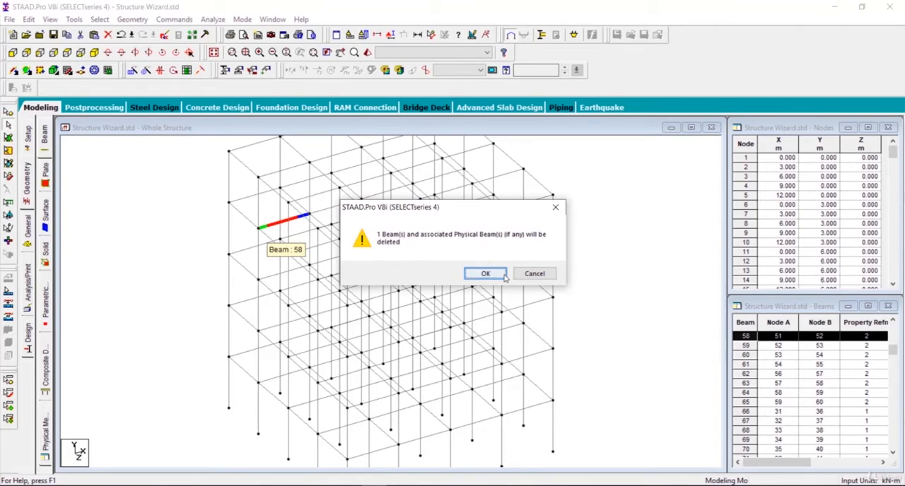
click(486, 273)
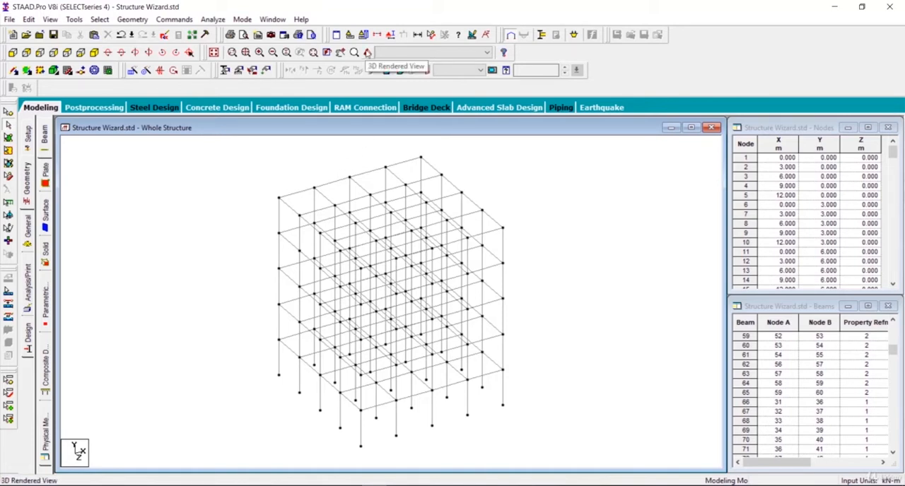
- Examine the frame around the deleted beam in a 3D rendered view from different angles, and close the view
click(367, 52)
mouse_move(448, 298)
mouse_down()
mouse_move(414, 337)
mouse_move(382, 299)
mouse_up()
drag(675, 354, 609, 380)
drag(475, 234, 408, 140)
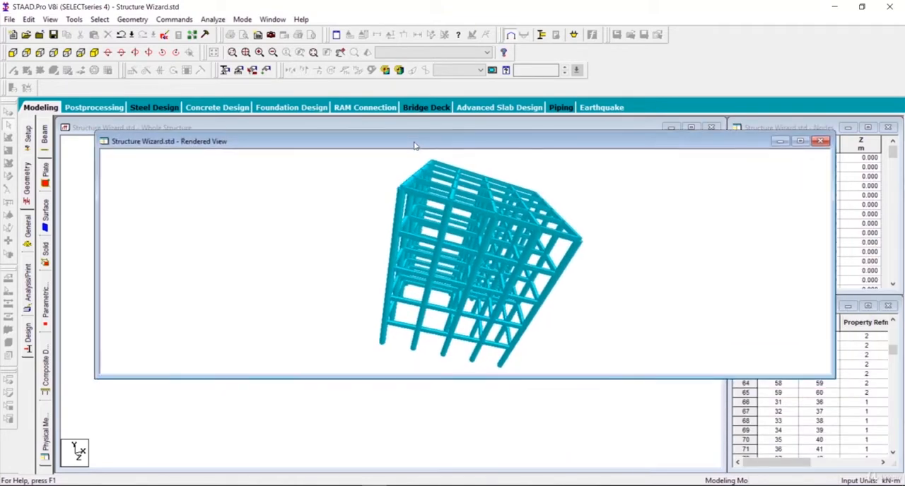
drag(293, 270, 573, 296)
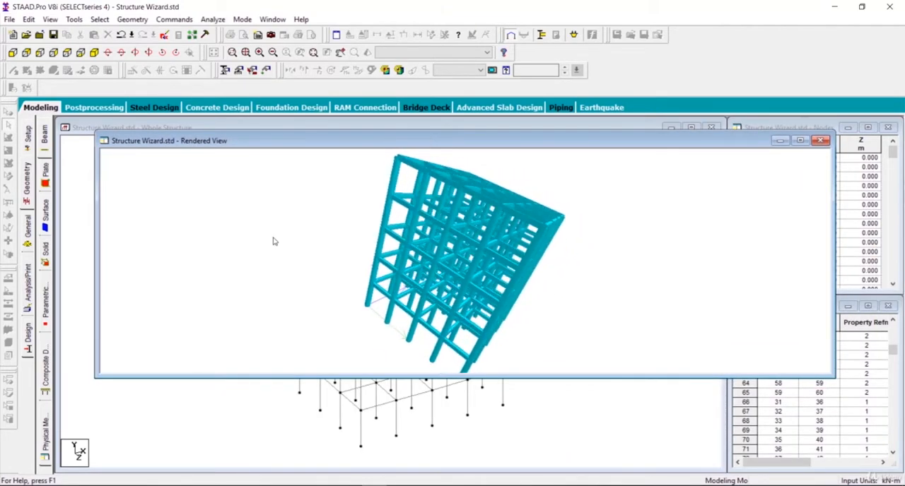
drag(288, 252, 418, 299)
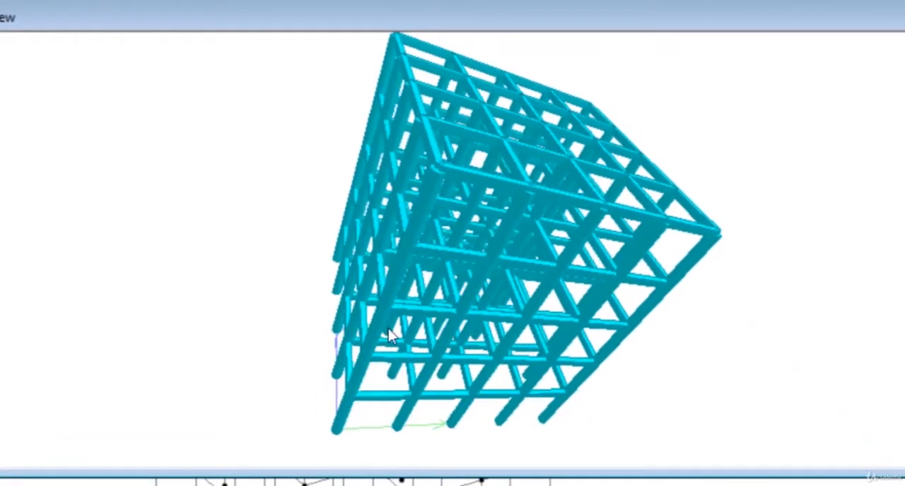
drag(388, 328, 86, 378)
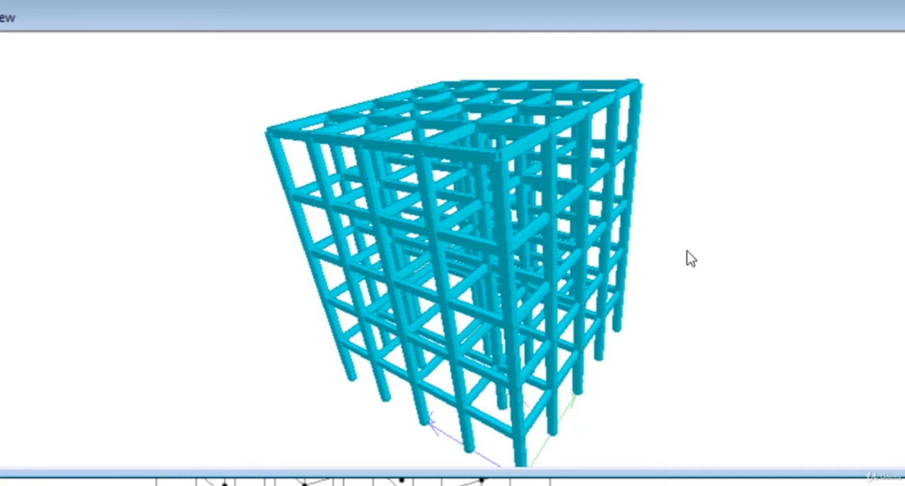
drag(686, 256, 516, 280)
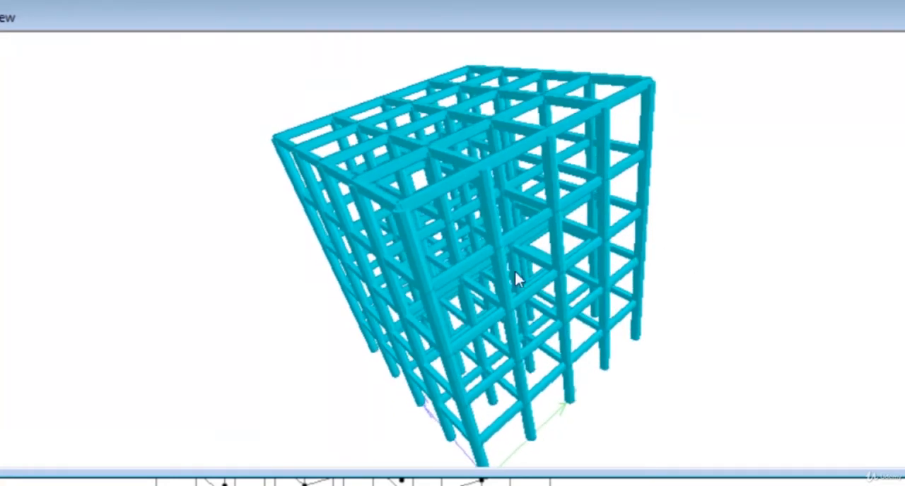
scroll(501, 252, up, 6)
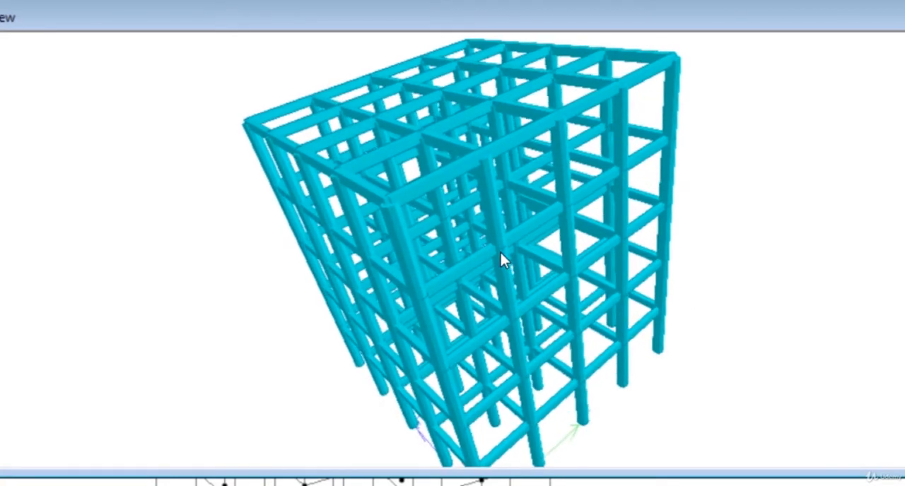
scroll(500, 252, up, 6)
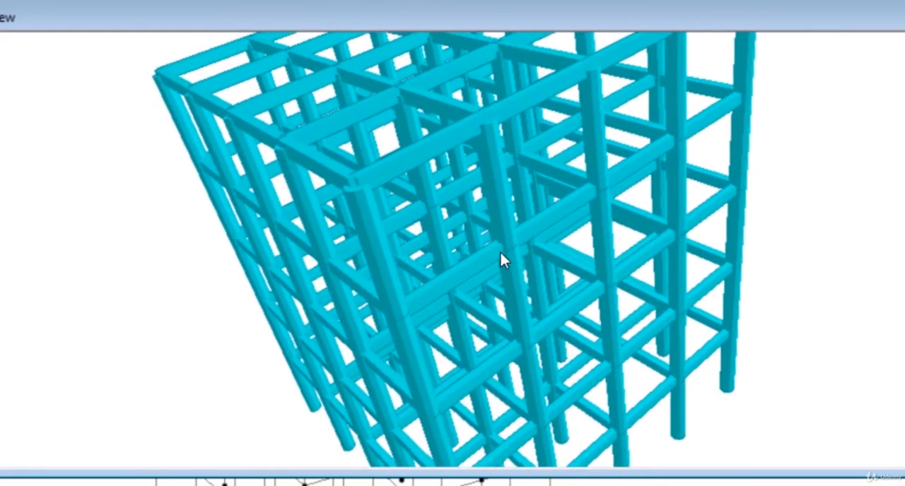
drag(500, 251, 464, 239)
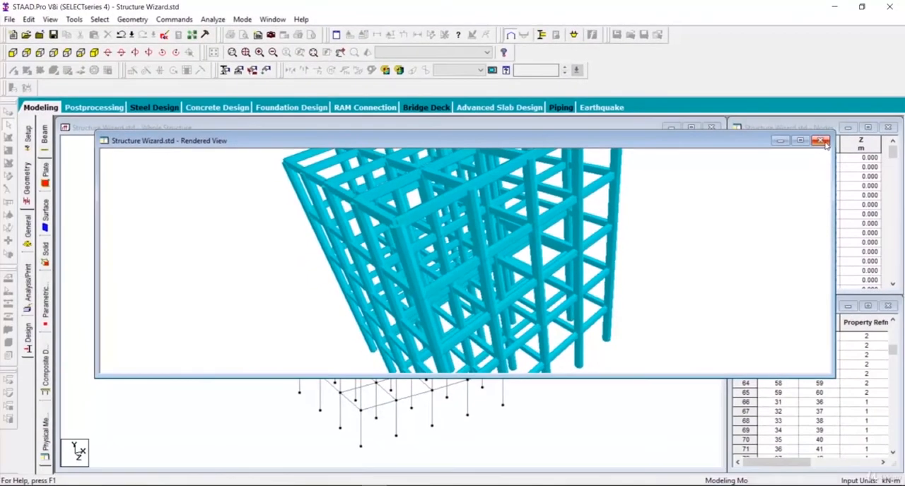
click(820, 141)
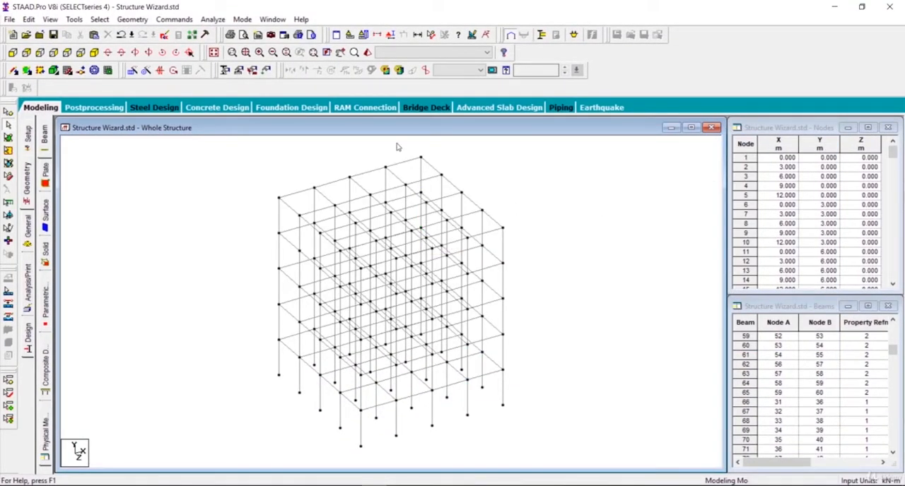
- Add a beam between the two nodes where the member was deleted, and return to the normal selection cursor
click(13, 74)
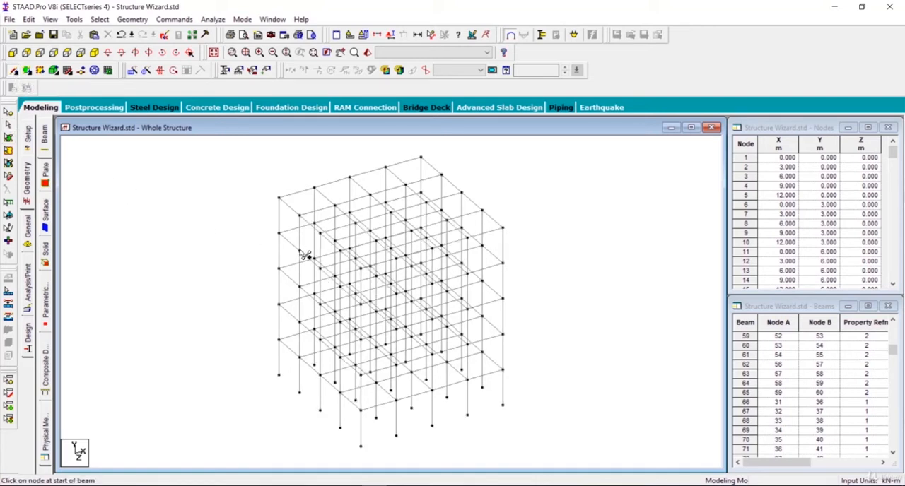
drag(300, 250, 337, 242)
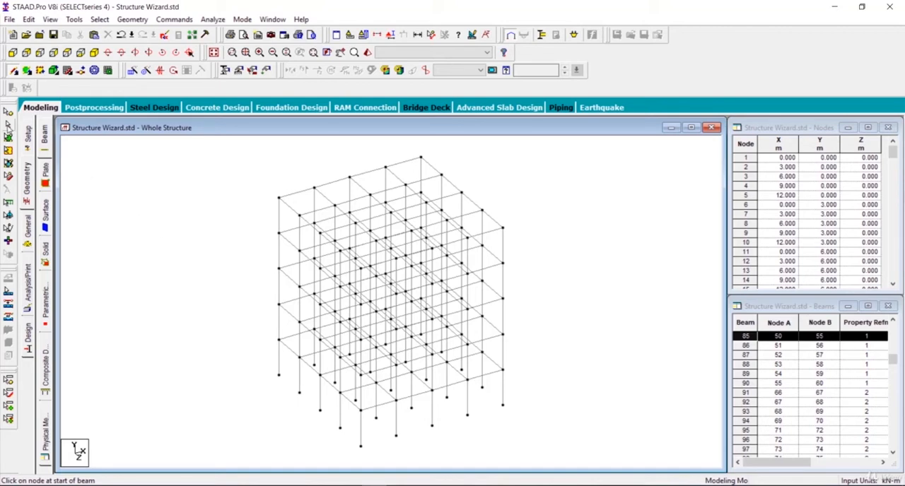
click(8, 125)
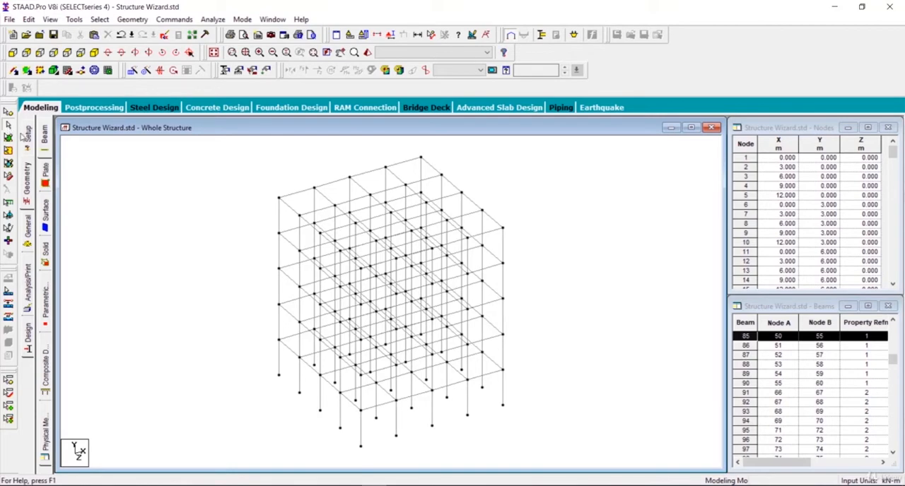
- Select the column and two beams meeting at the frame's top corner, and inspect only their joint in a 3D rendered view
scroll(238, 243, up, 3)
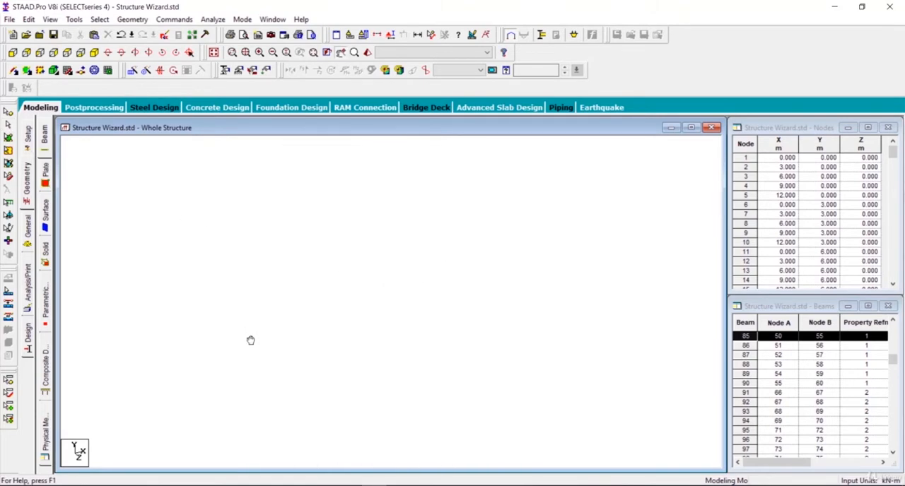
click(246, 281)
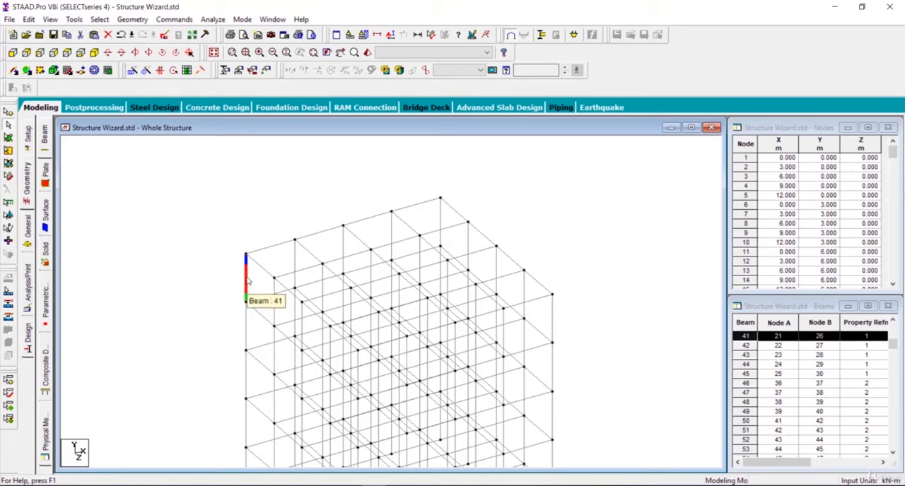
ctrl+click(277, 246)
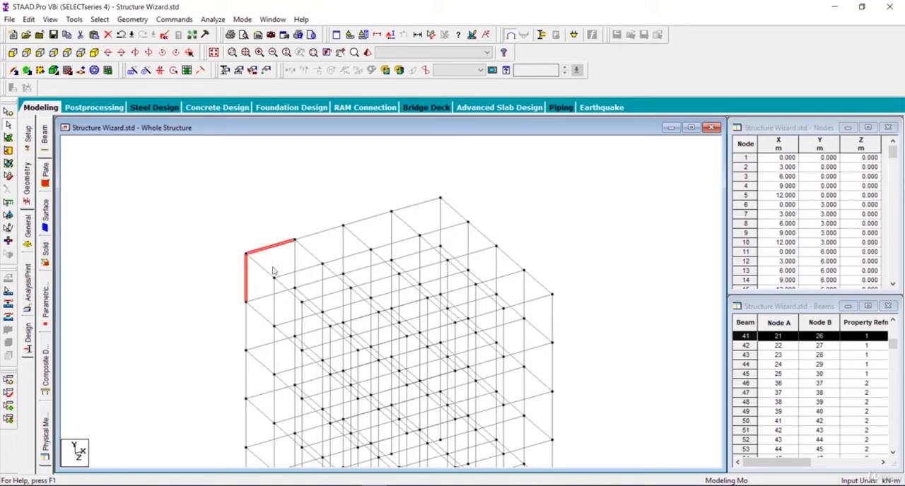
ctrl+click(266, 273)
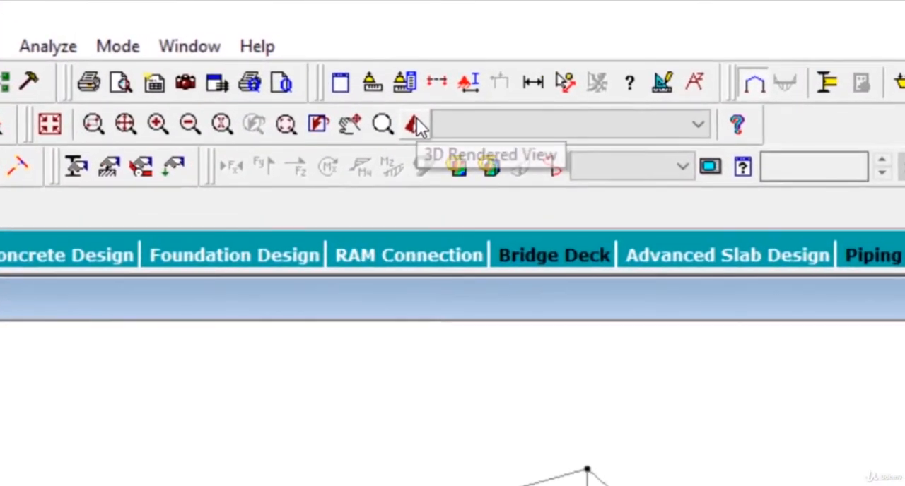
click(415, 125)
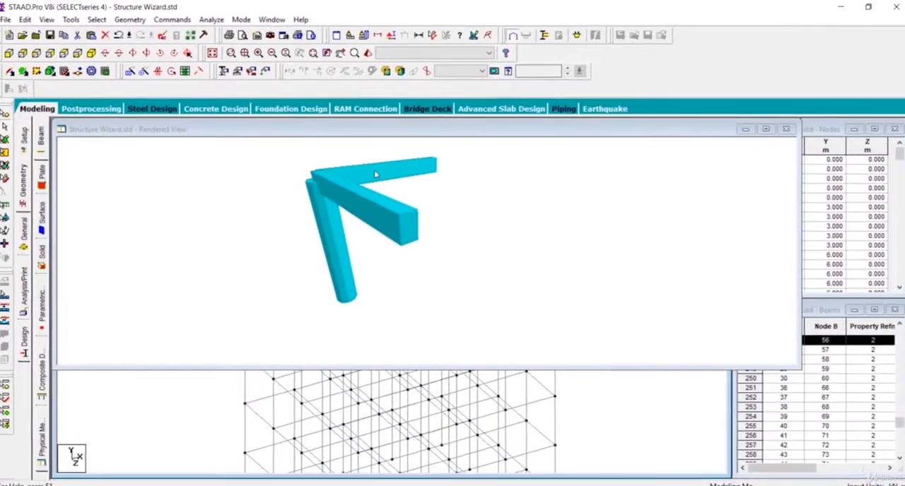
drag(237, 237, 379, 276)
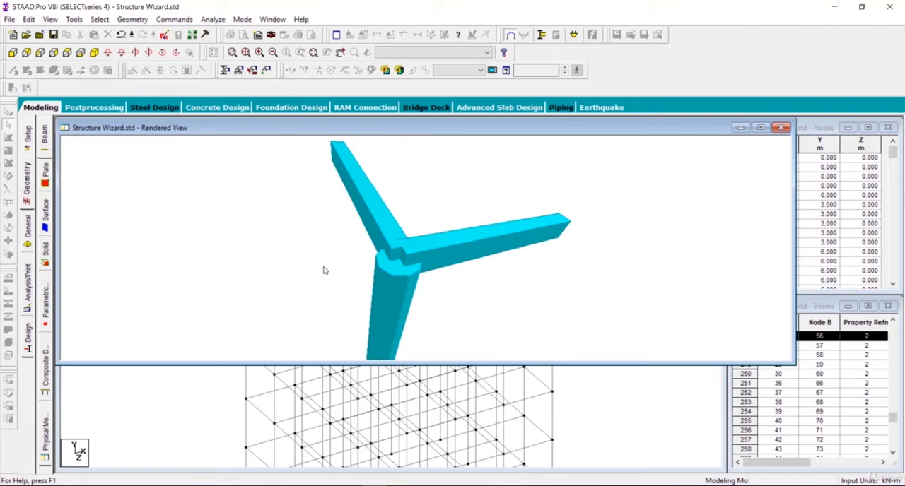
mouse_move(381, 292)
mouse_down()
mouse_move(216, 273)
mouse_move(285, 310)
mouse_move(376, 278)
mouse_up()
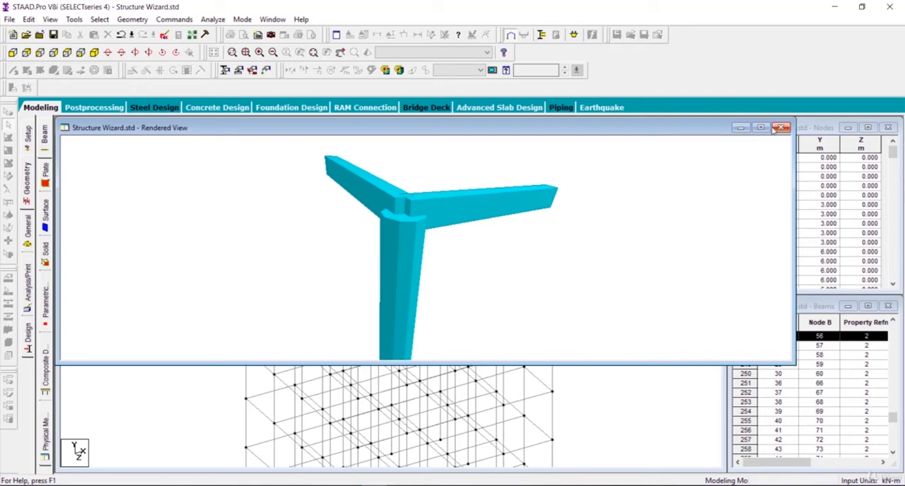
click(780, 128)
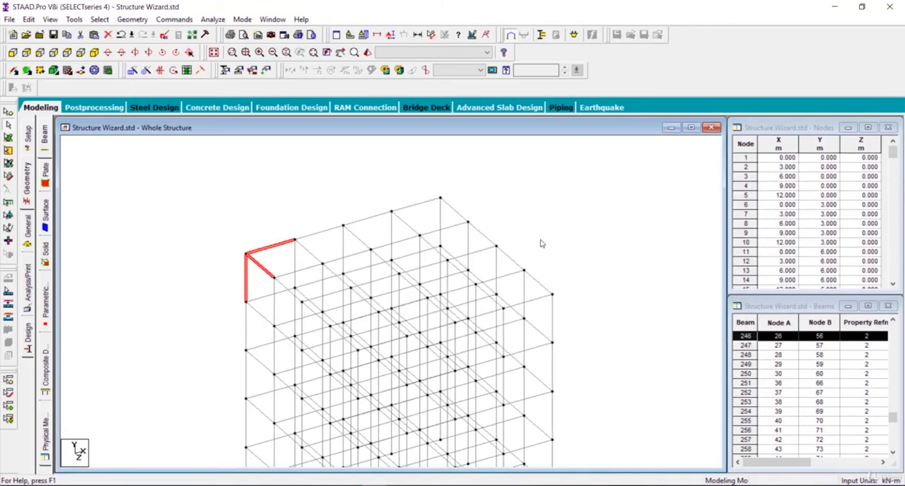
- Show the frame in plan from +Y and add a 4-noded plate over the single bay at the grid's upper-left corner
scroll(542, 243, down, 2)
middle_drag(544, 309, 496, 245)
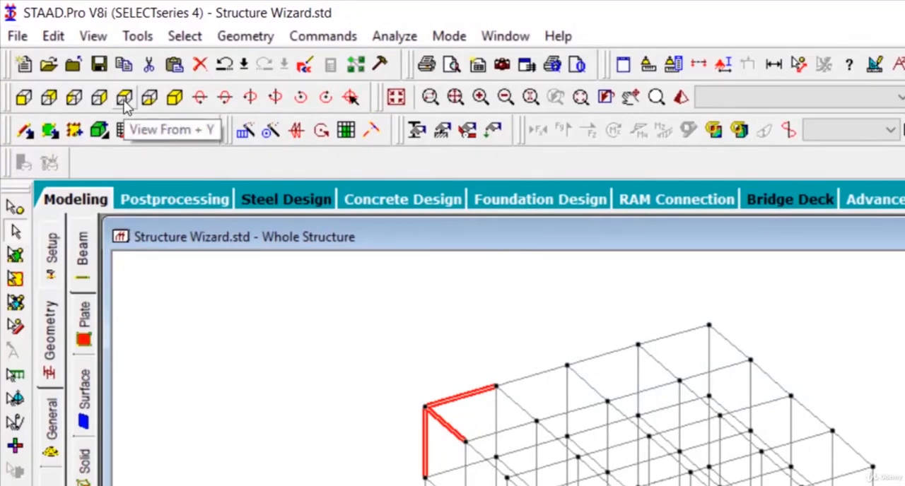
click(124, 102)
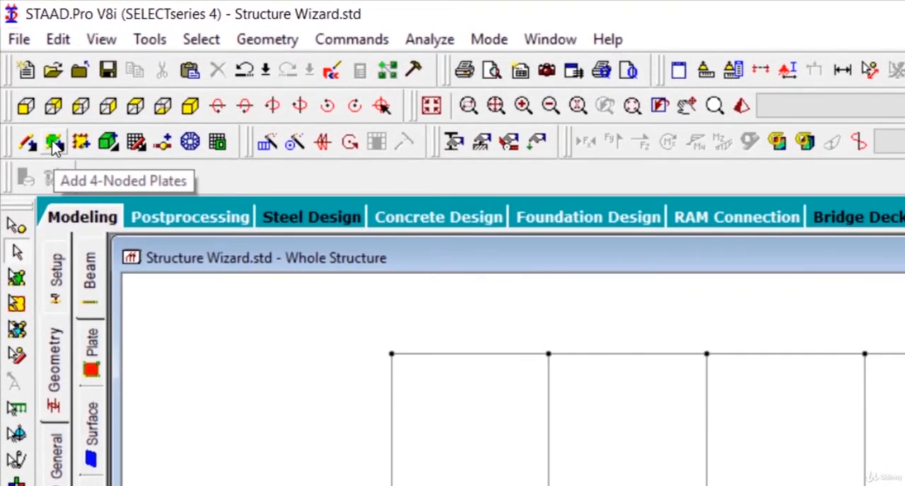
click(55, 143)
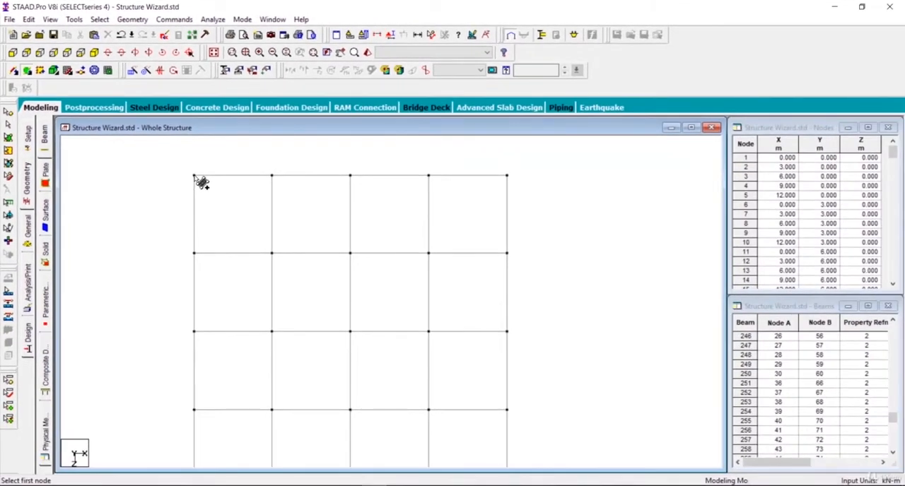
click(194, 176)
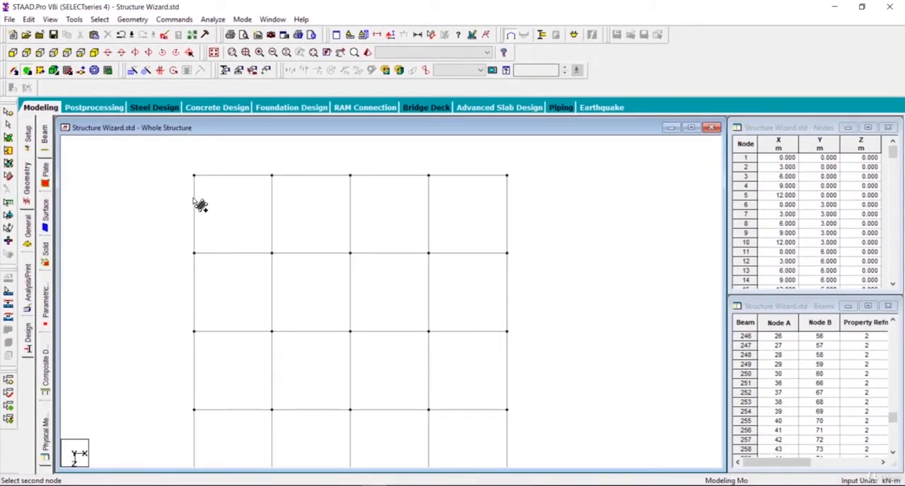
click(272, 175)
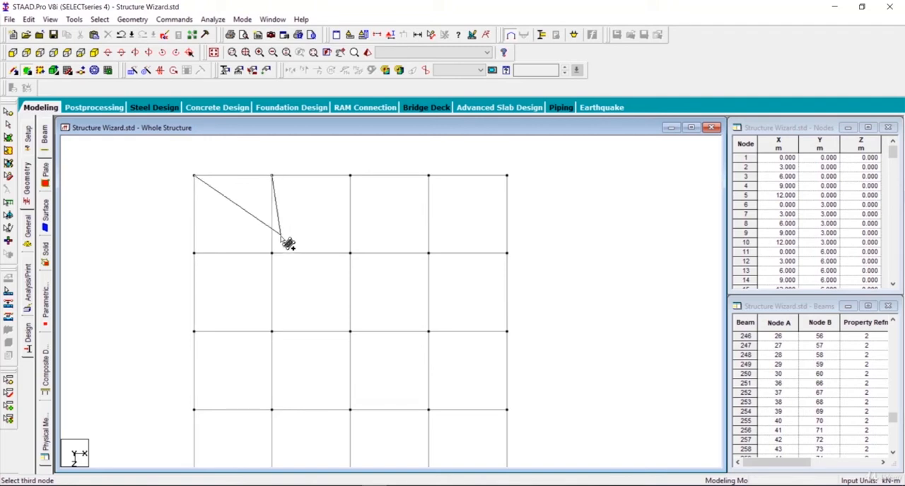
click(271, 252)
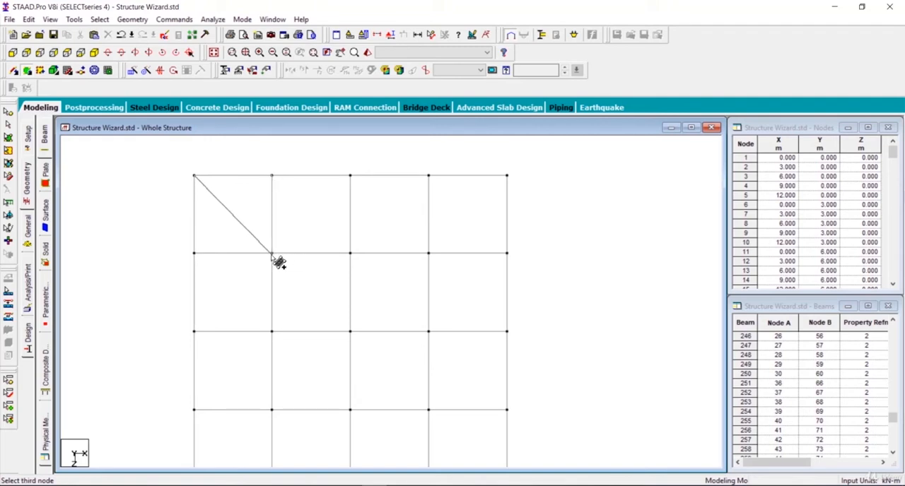
click(195, 253)
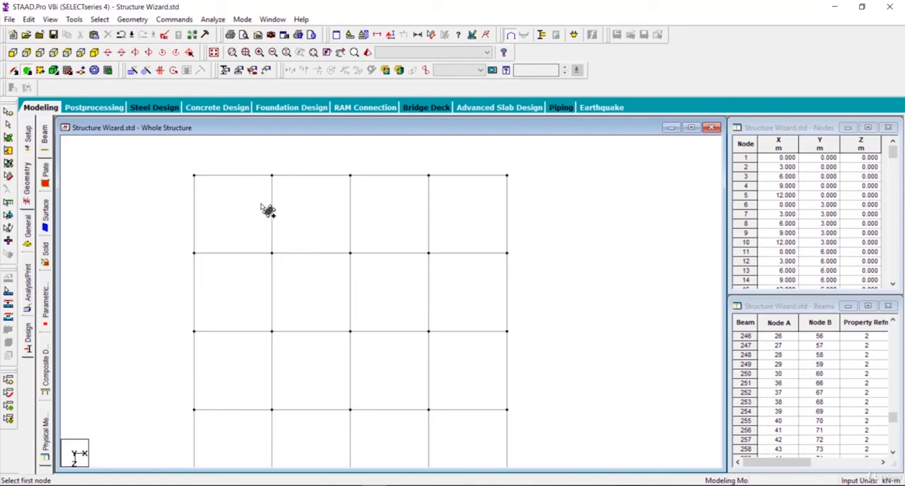
- Add a second 4-noded plate spanning the plan's other three bay columns over the full four-bay depth
click(272, 176)
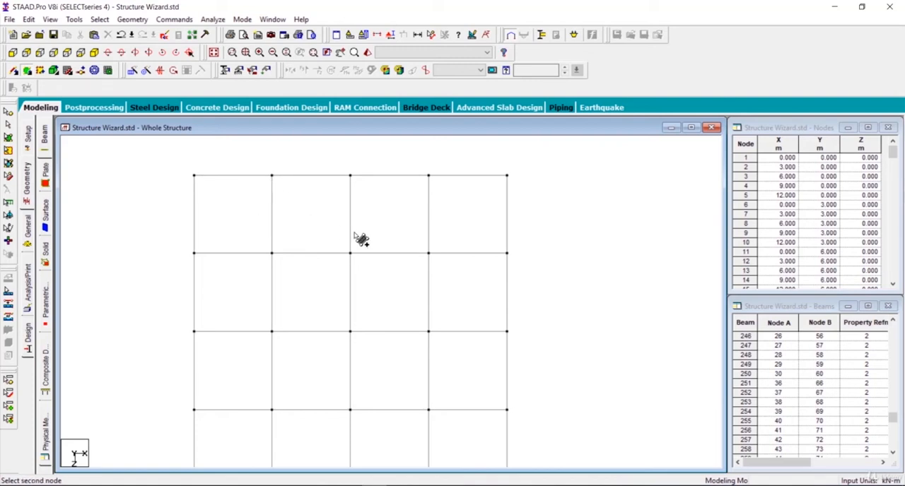
click(506, 176)
middle_drag(516, 284, 529, 168)
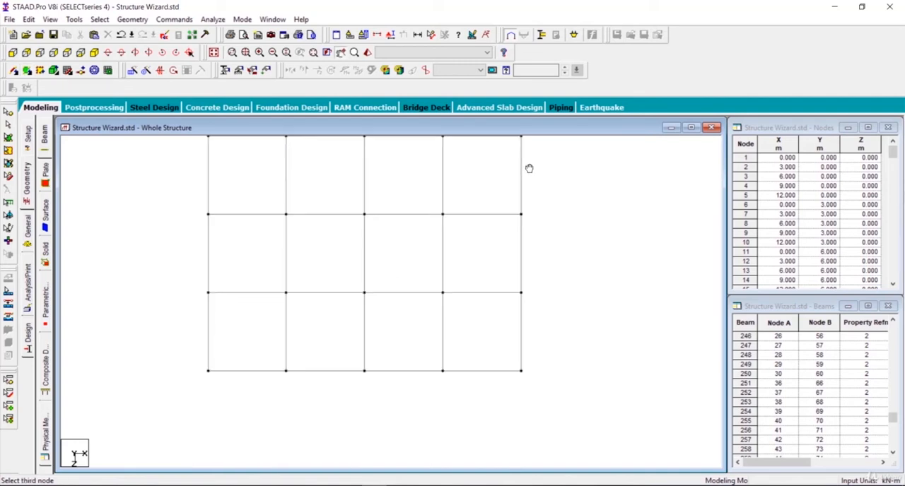
click(523, 372)
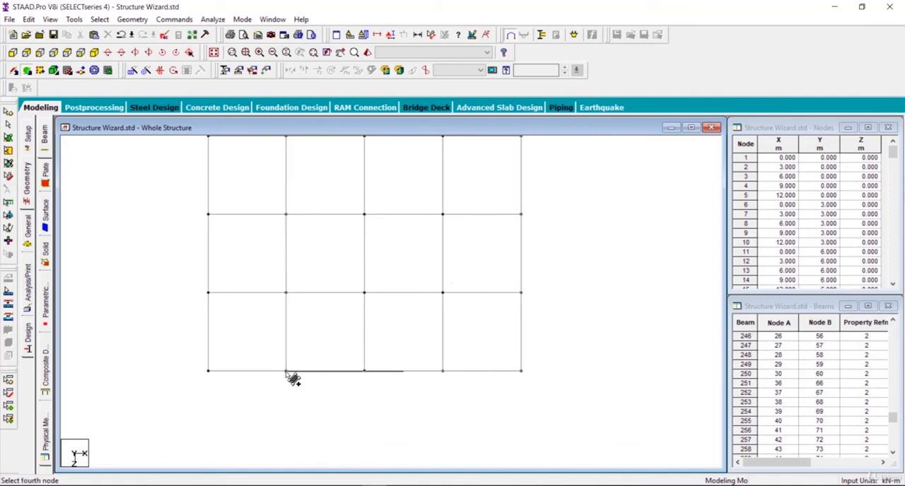
click(286, 371)
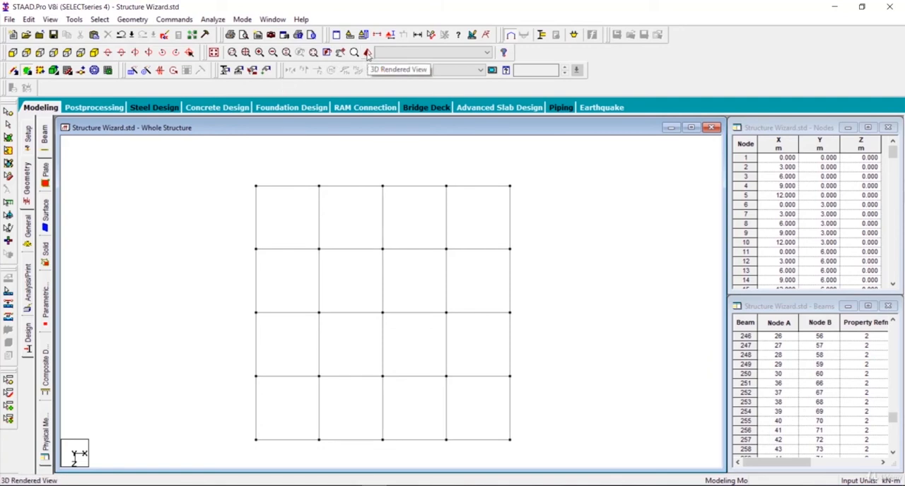
- Examine the added plates in a 3D rendered view from different angles, including from below, and close the view
click(367, 54)
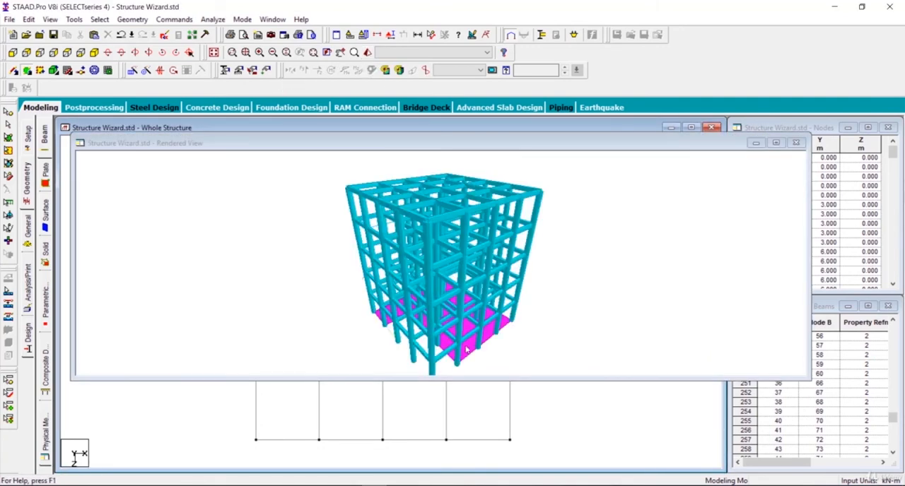
drag(502, 354, 293, 275)
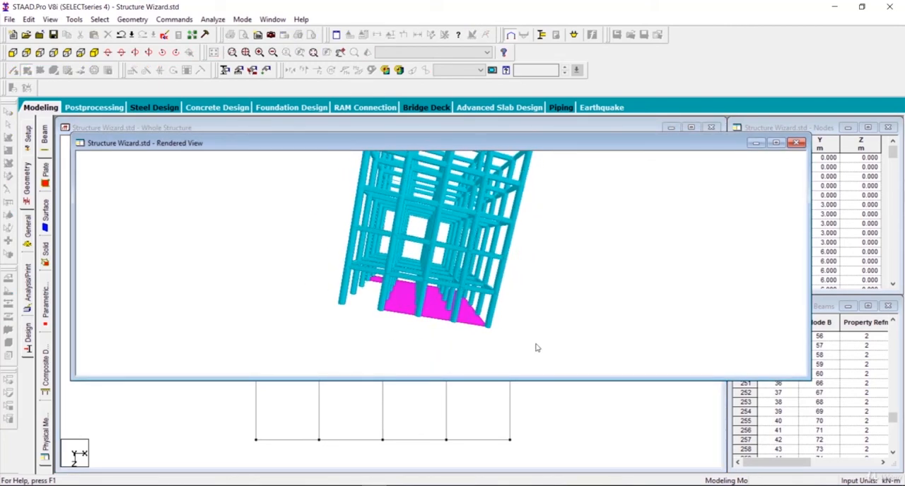
drag(465, 319, 654, 263)
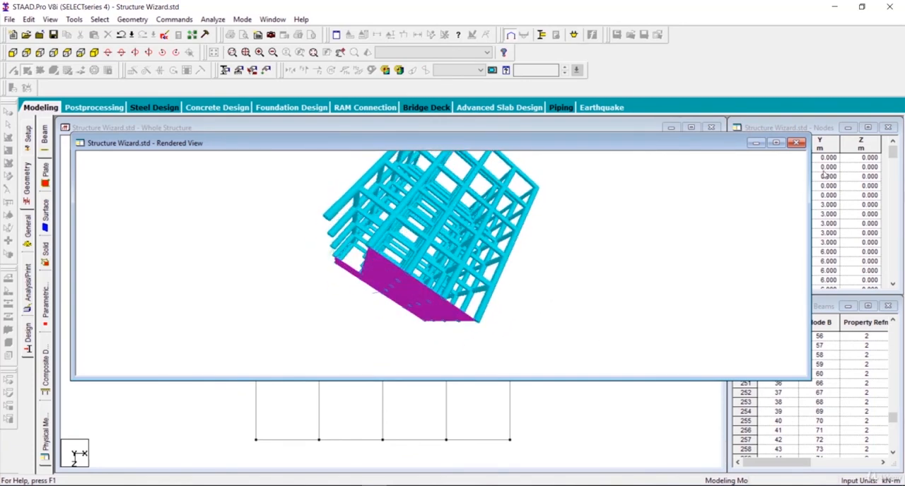
click(796, 142)
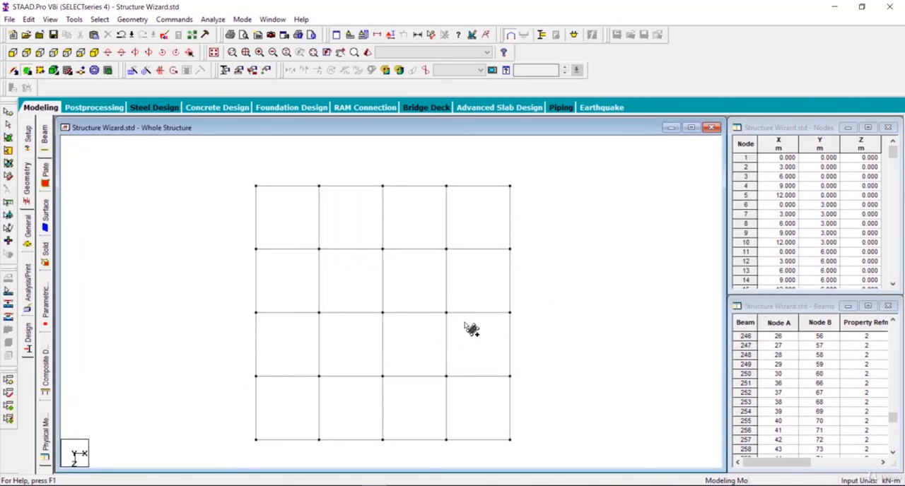